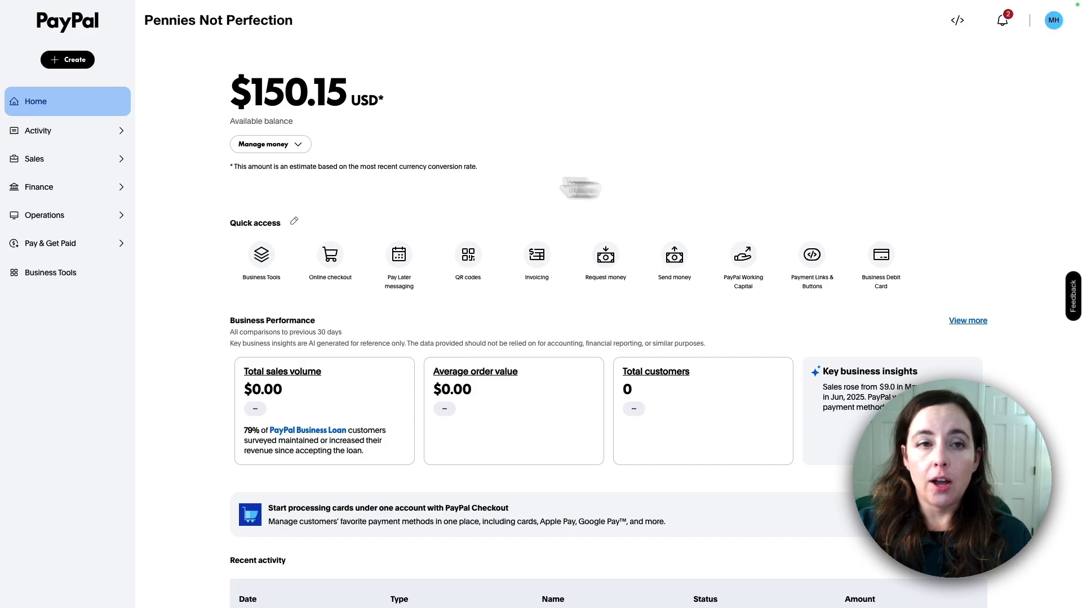
Open Sales > Invoices to list the existing draft invoices 0004 to 0006
click(59, 162)
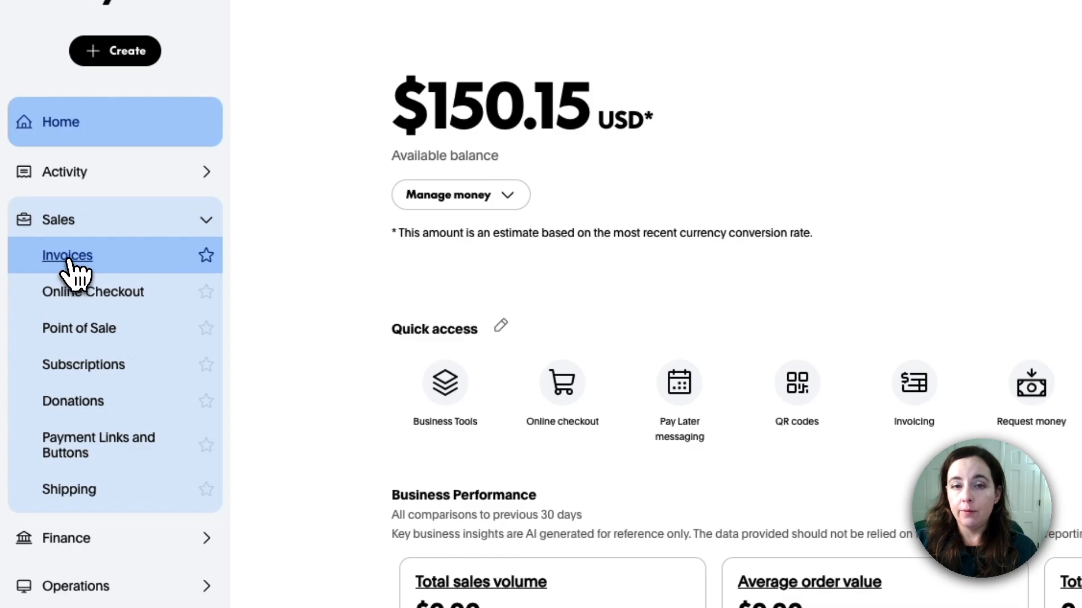
click(67, 257)
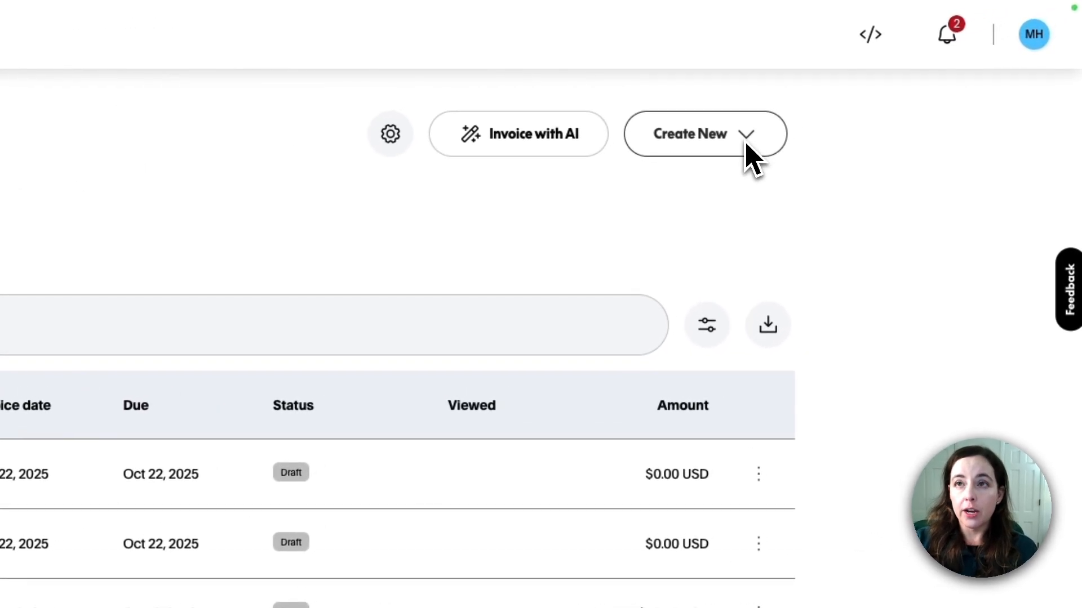
Create new Invoice 0007, leaving the template set to Example Invoices
click(885, 84)
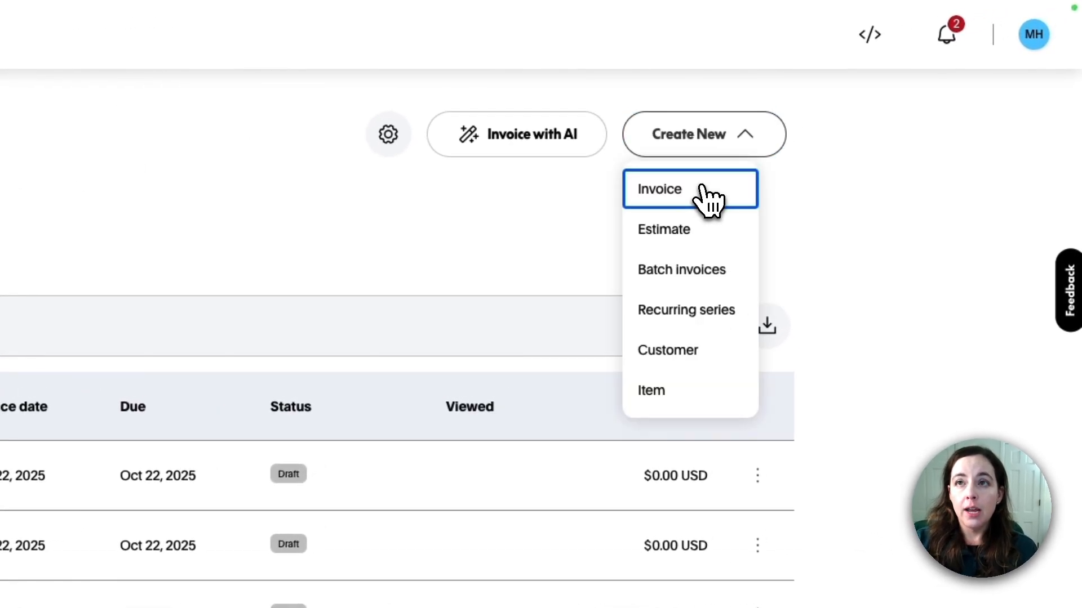
click(711, 194)
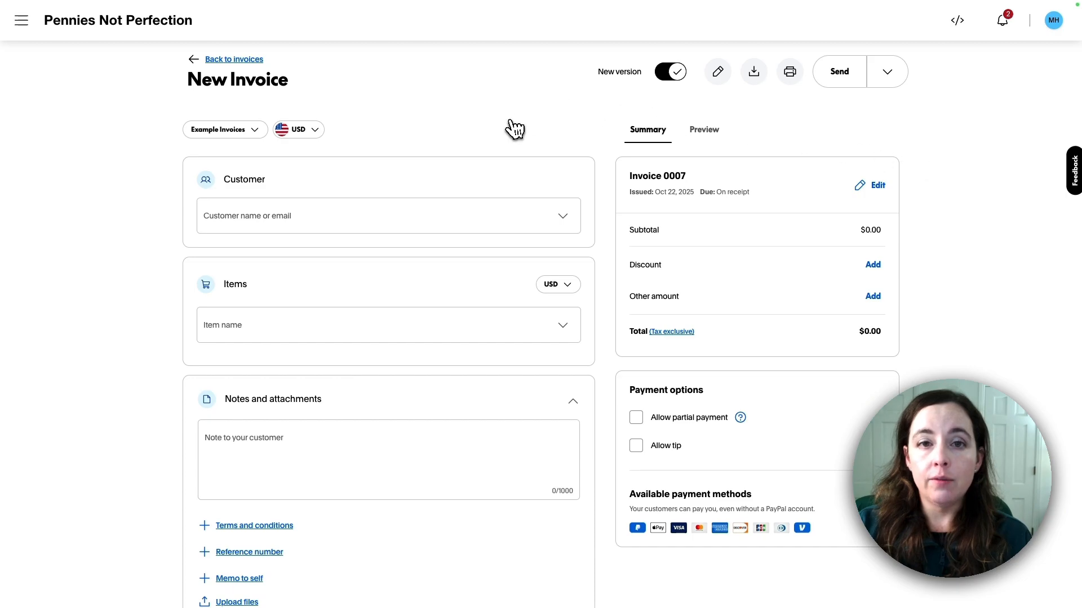
click(256, 133)
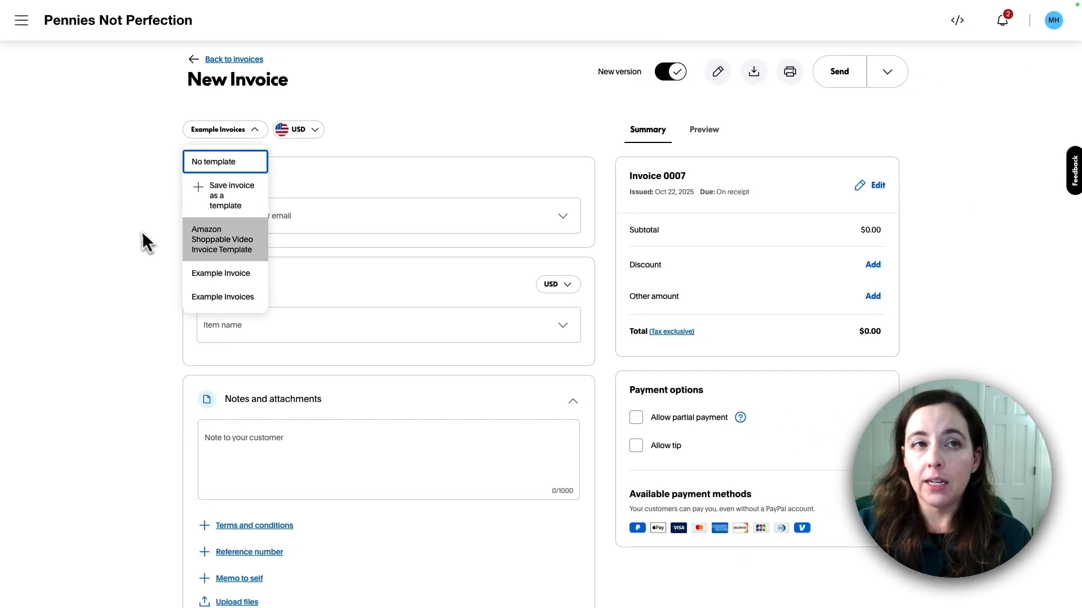
click(379, 217)
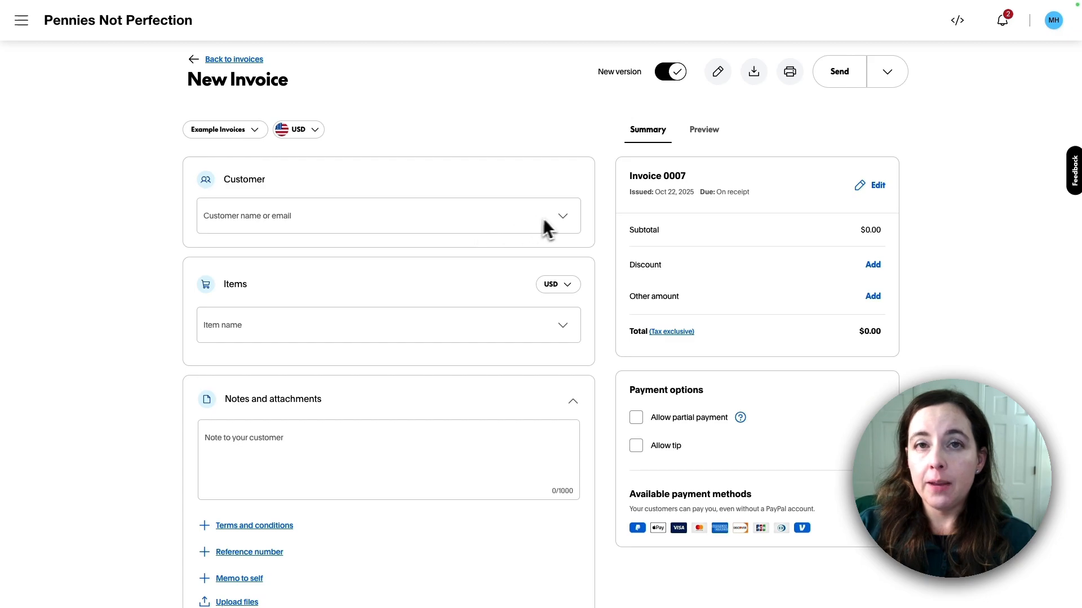
Create and save a new customer with a name and email address for the invoice
click(438, 216)
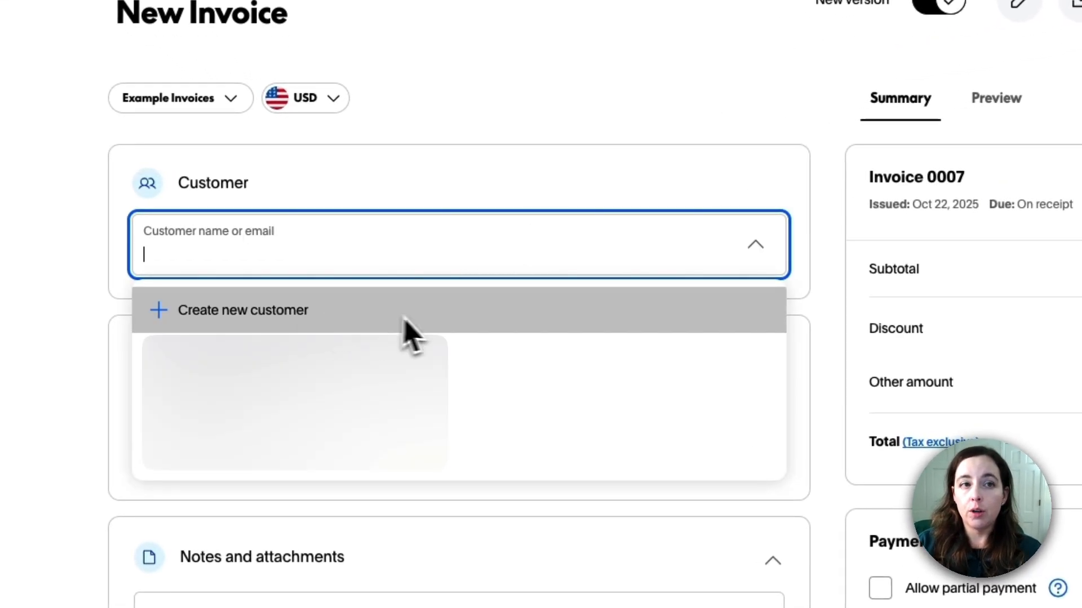
click(403, 318)
click(325, 279)
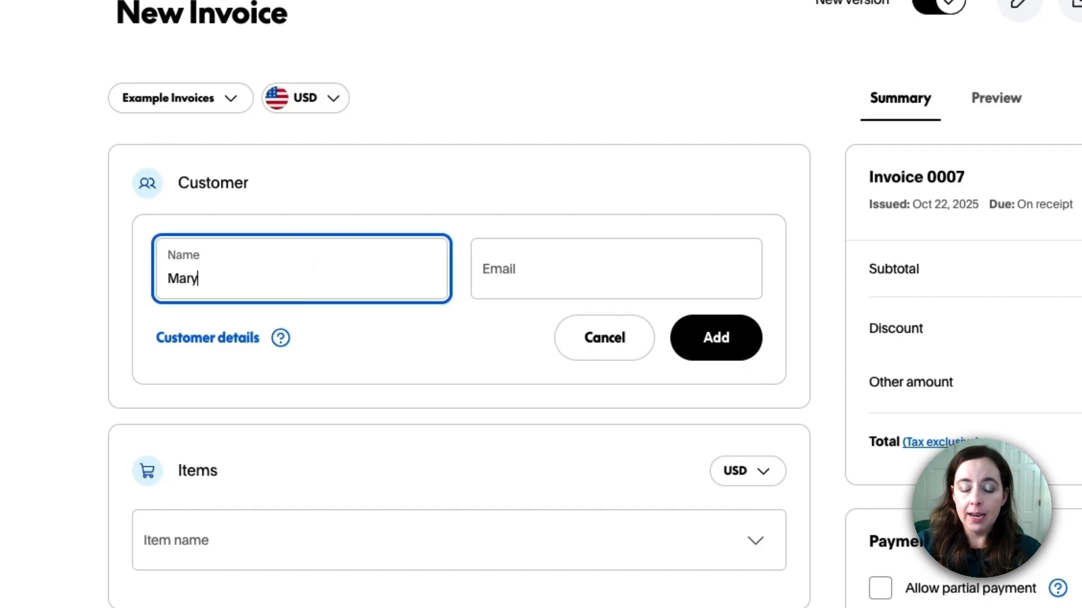
key(Tab)
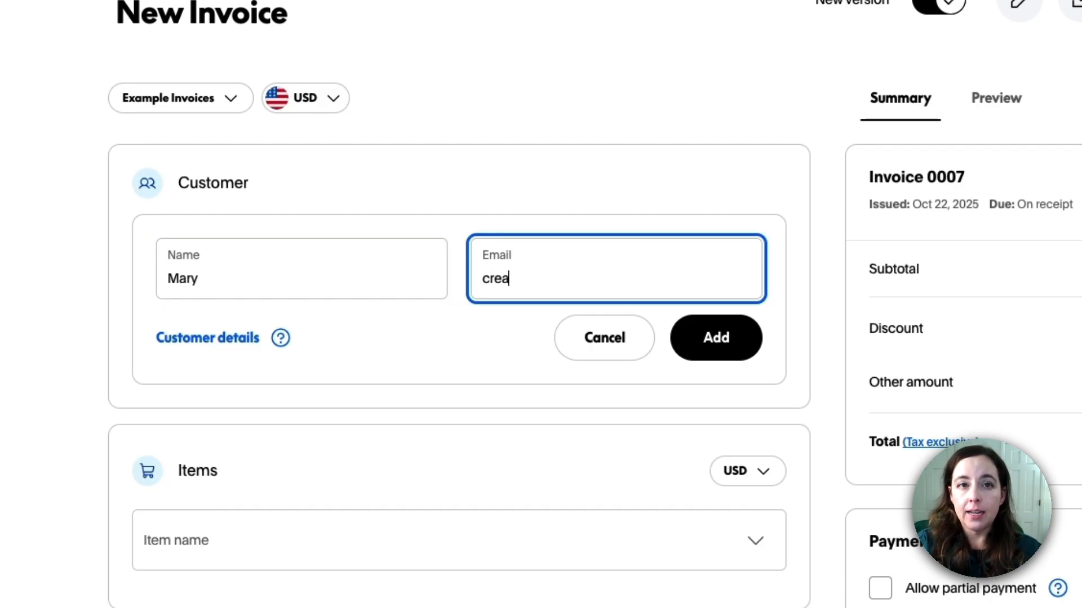
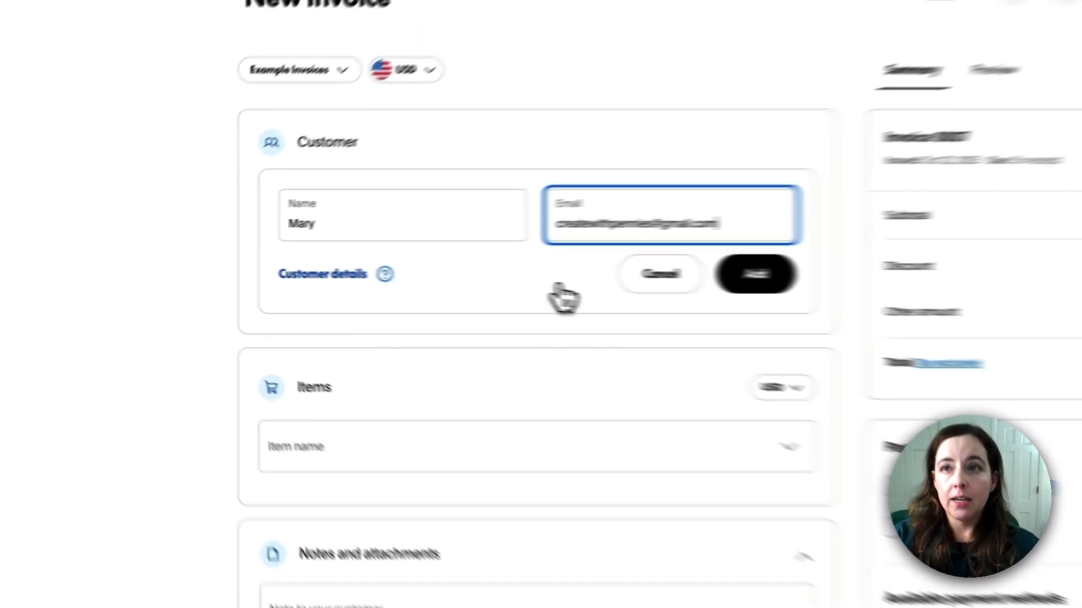
click(322, 275)
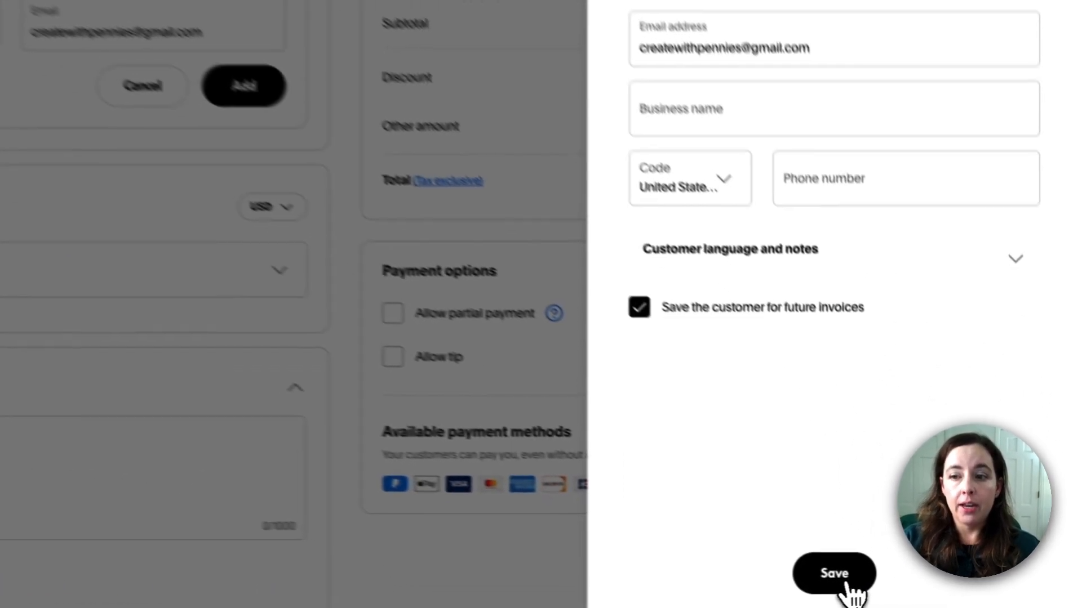
click(922, 586)
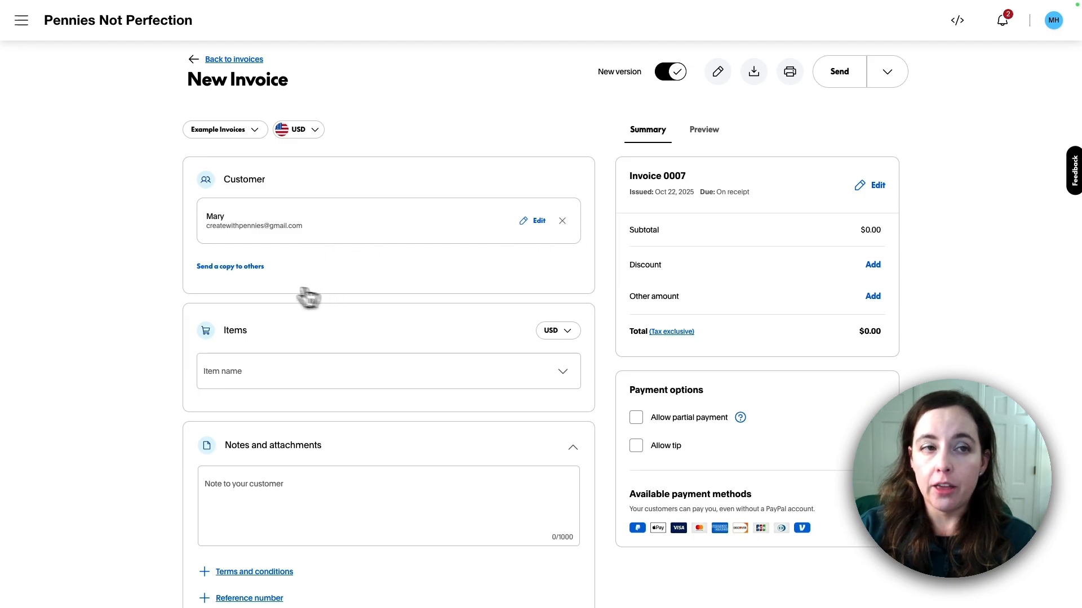
Close the Send a copy recipients panel without adding anyone
click(237, 266)
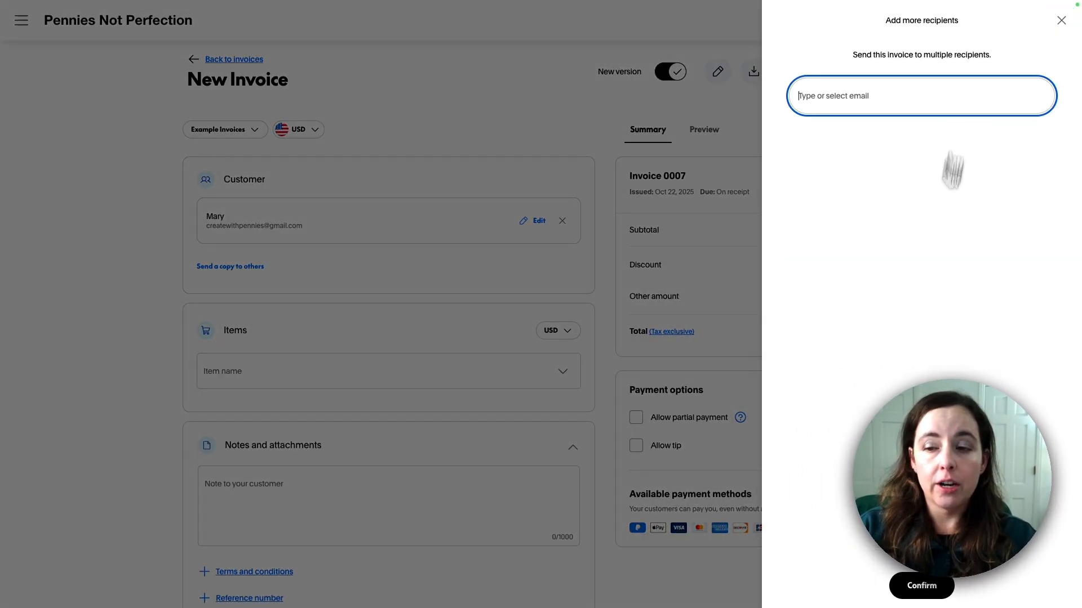
click(1062, 21)
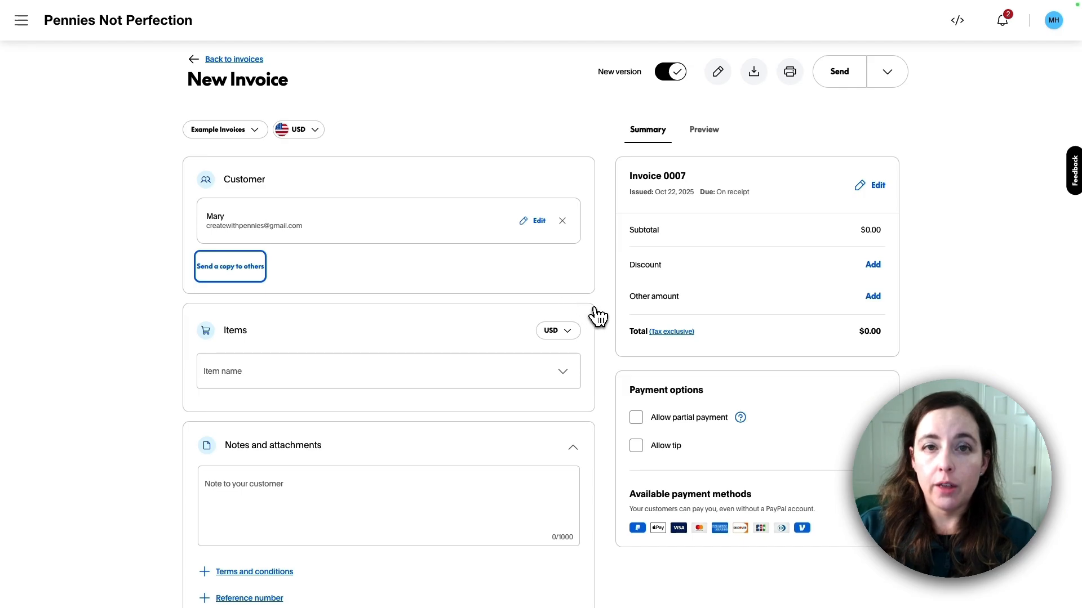
scroll(586, 316, down, 3)
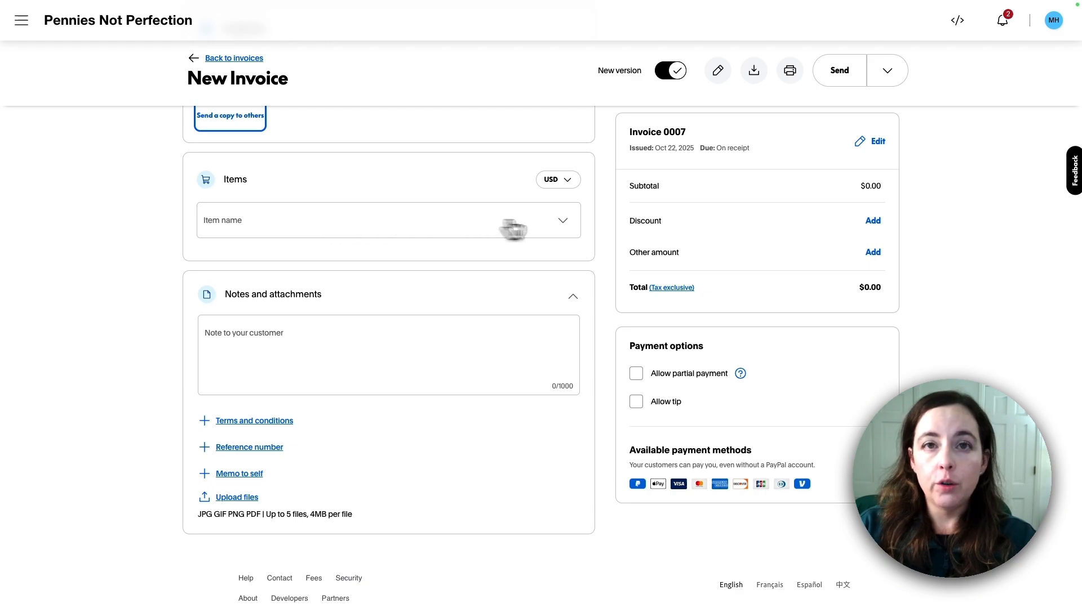
Add a new Consulting Fee line item, quantity 1 at $150 per unit
click(416, 301)
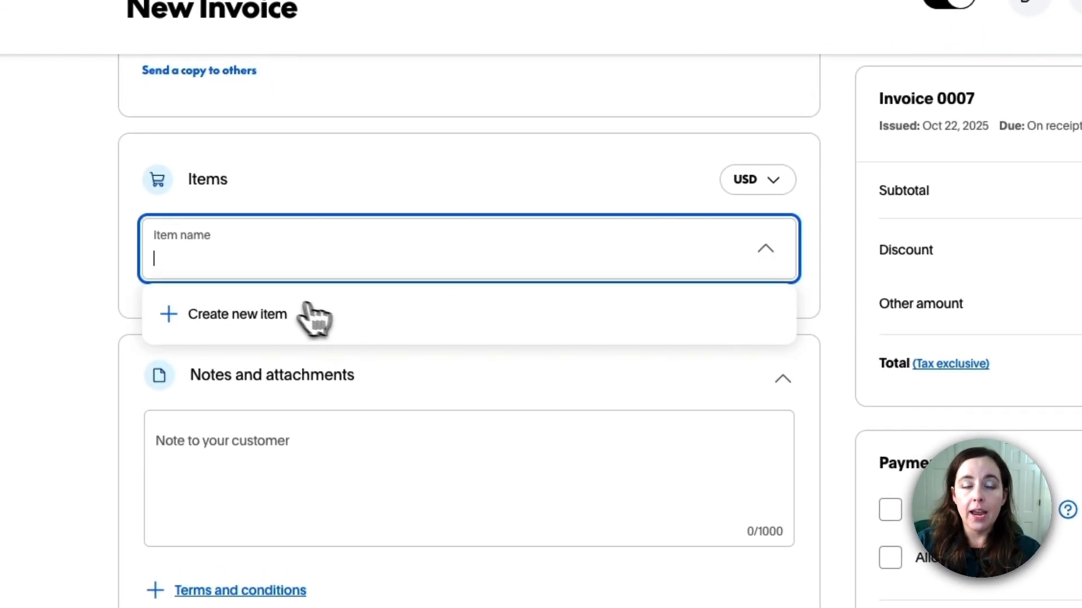
click(292, 311)
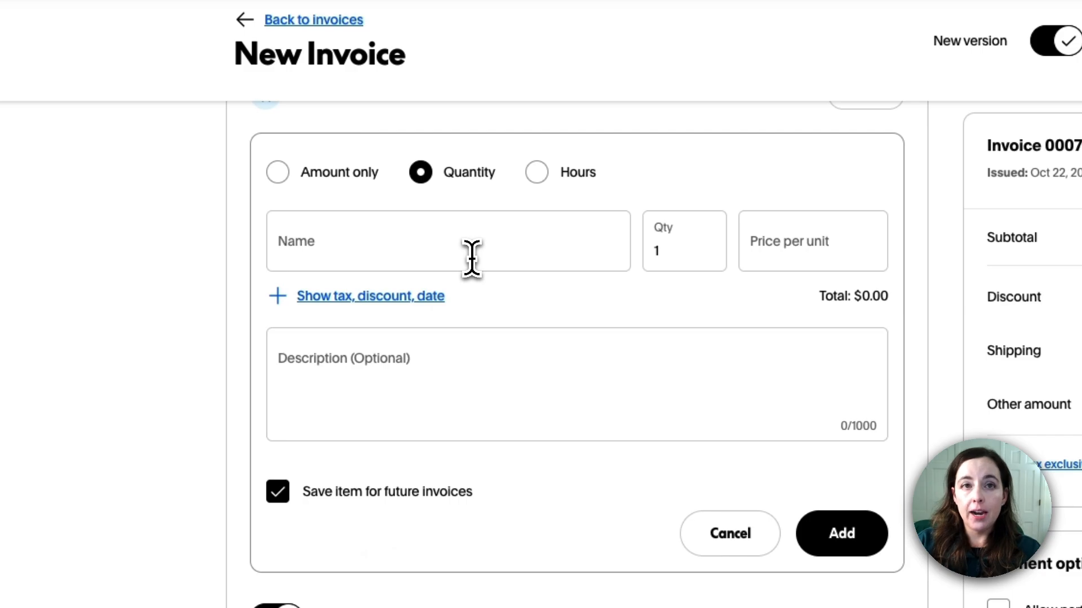
click(471, 258)
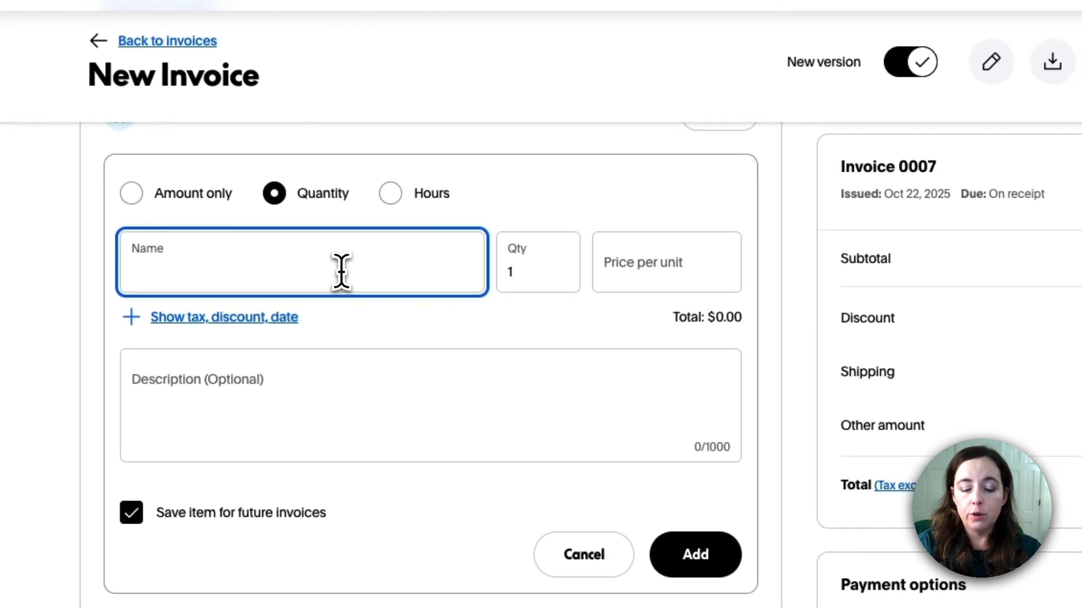
text(Consulting)
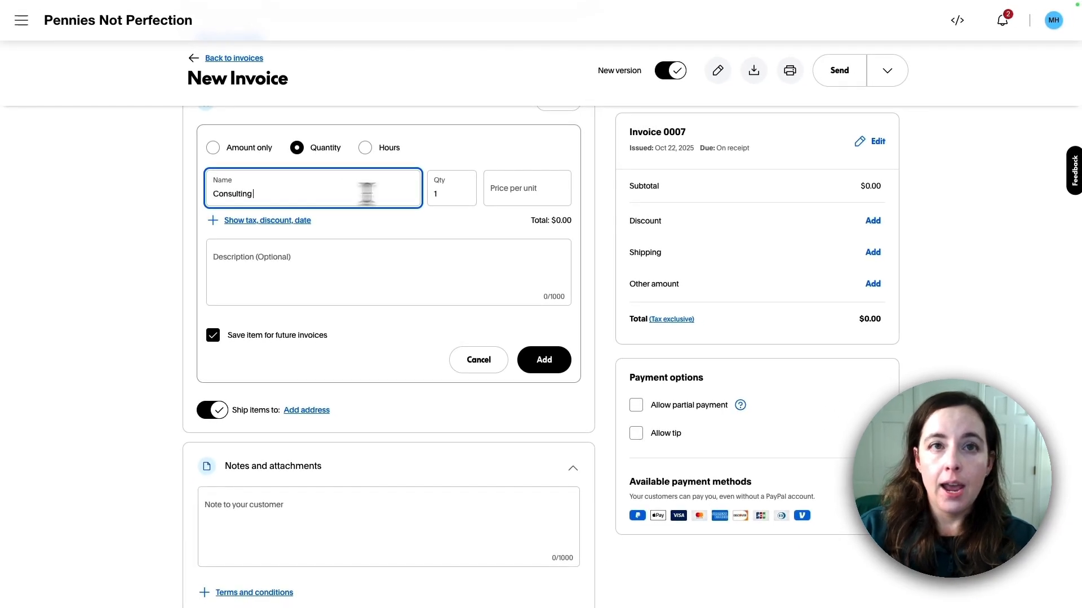
text( Fee)
key(Tab)
text(1)
click(507, 195)
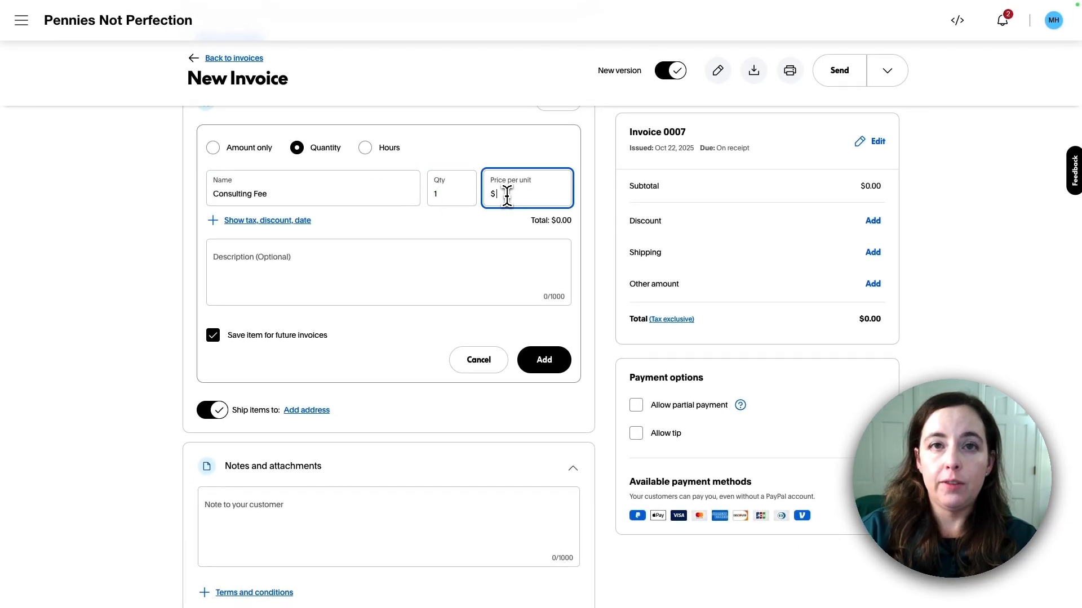
text(150)
click(428, 203)
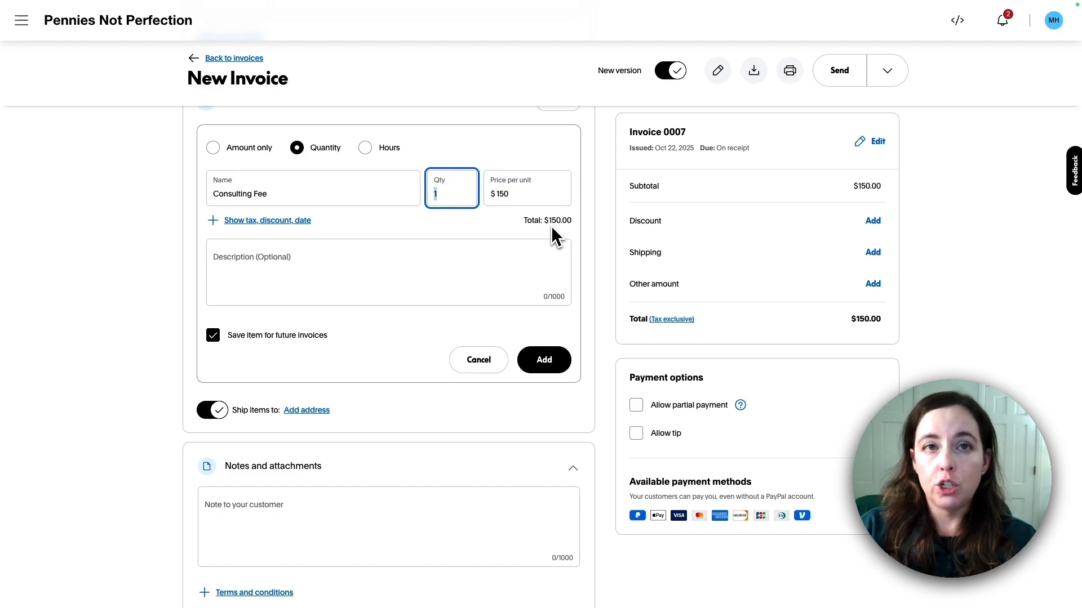
text(2)
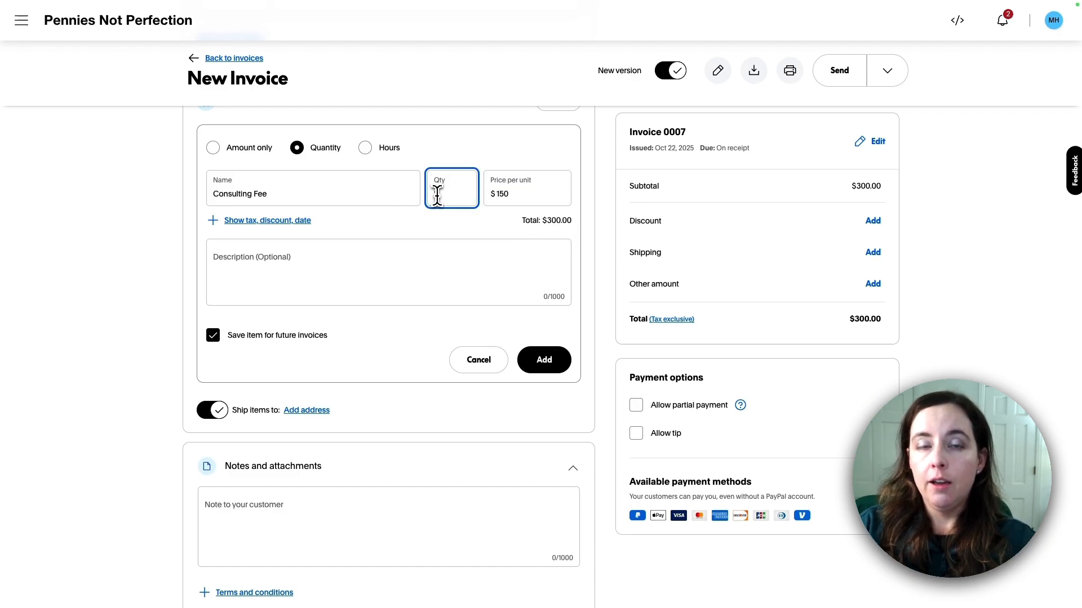
text(5)
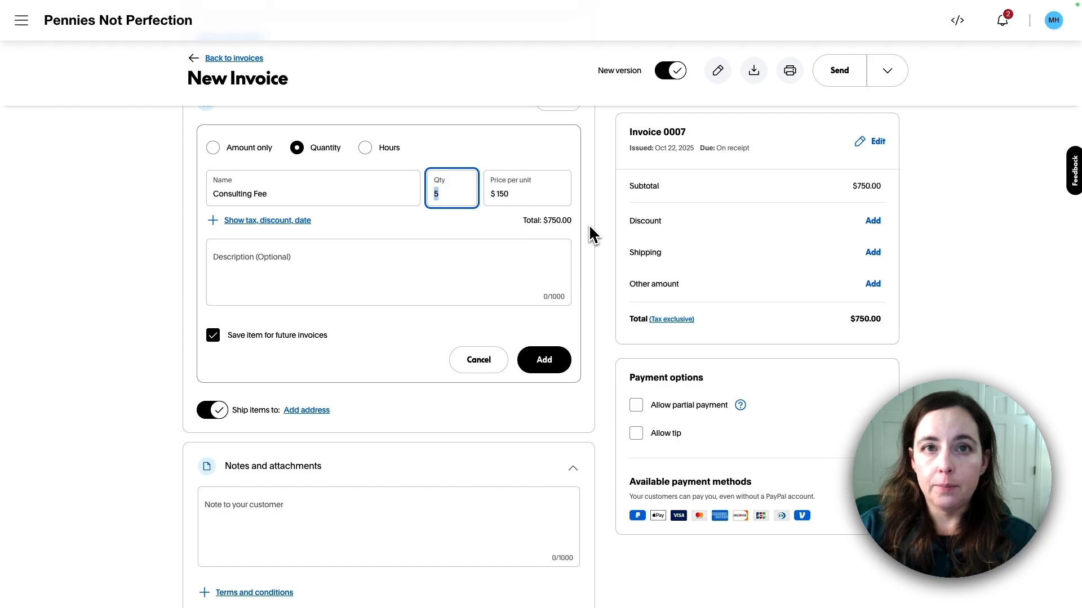
text(1)
key(Return)
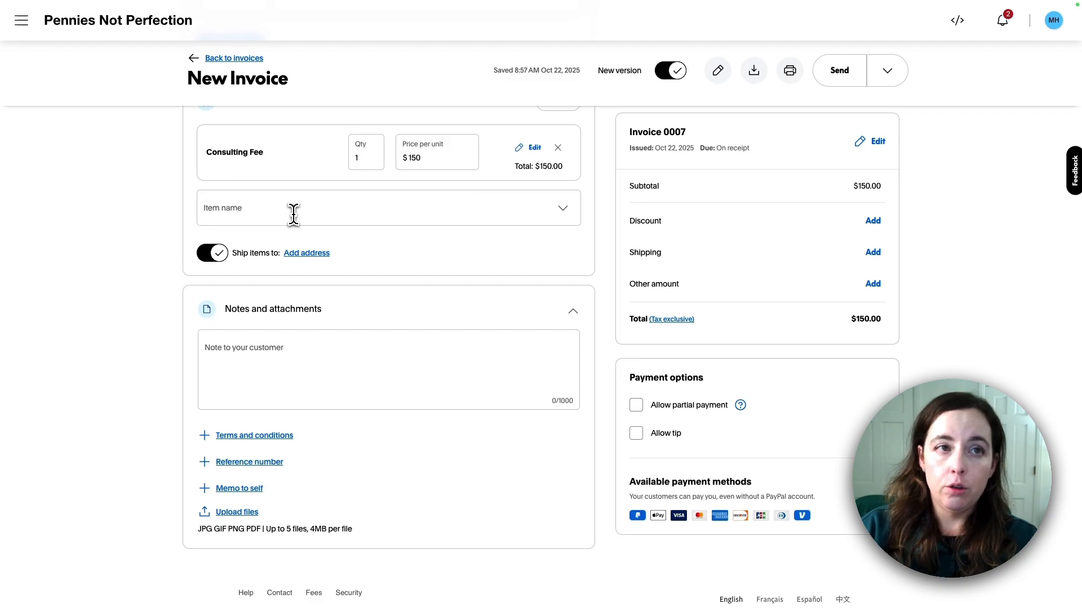
Add a second new item, Video, quantity 1 at $500 per unit
click(274, 246)
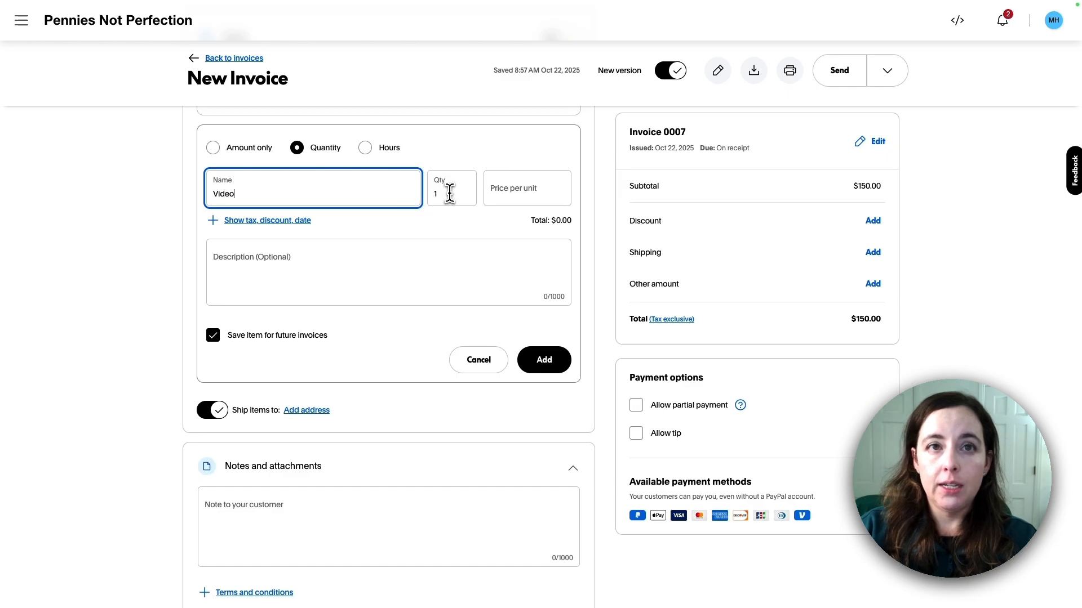
click(471, 195)
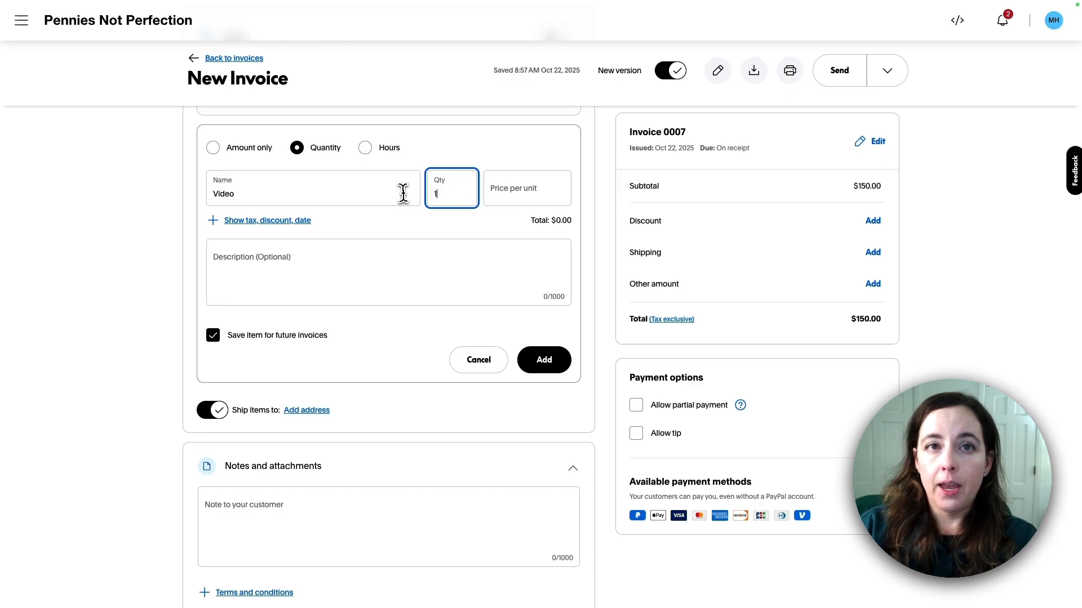
click(517, 194)
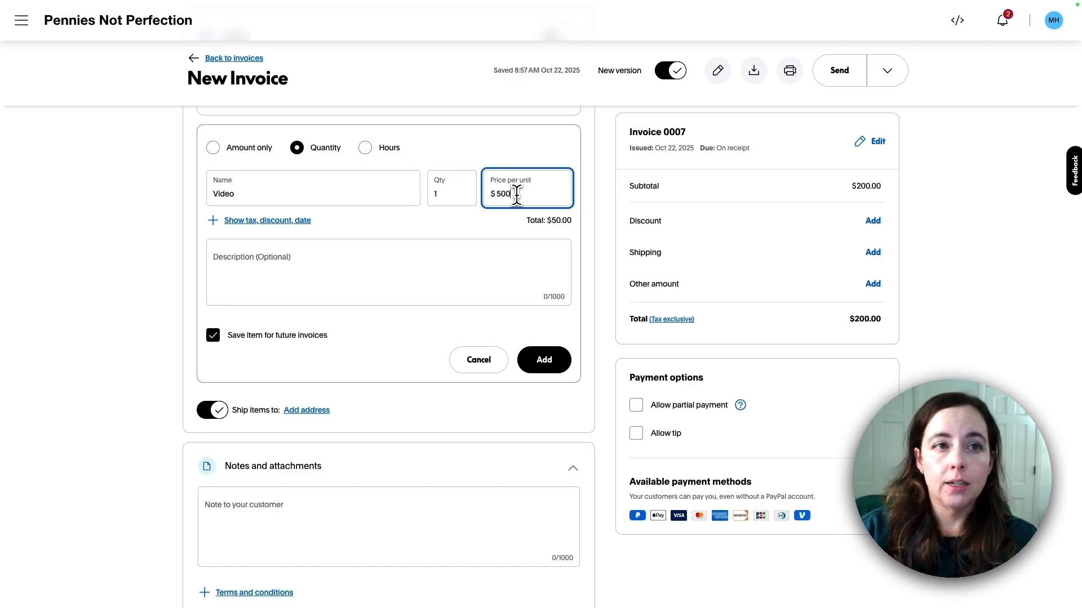
scroll(557, 345, down, 2)
scroll(555, 346, up, 2)
click(549, 346)
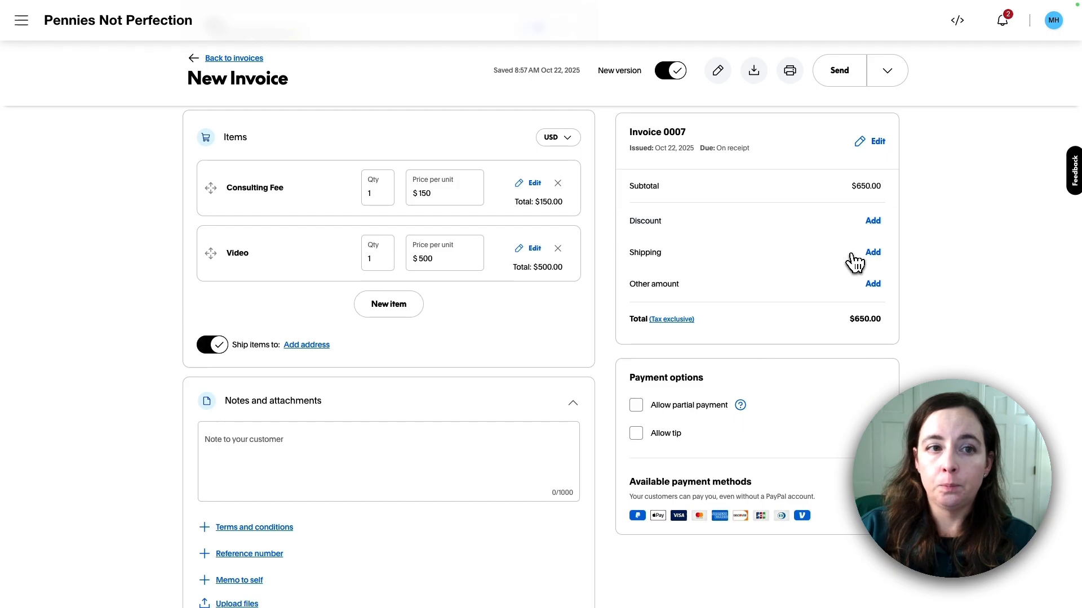
Switch off Ship items, leaving the customer's shipping address unset
click(305, 348)
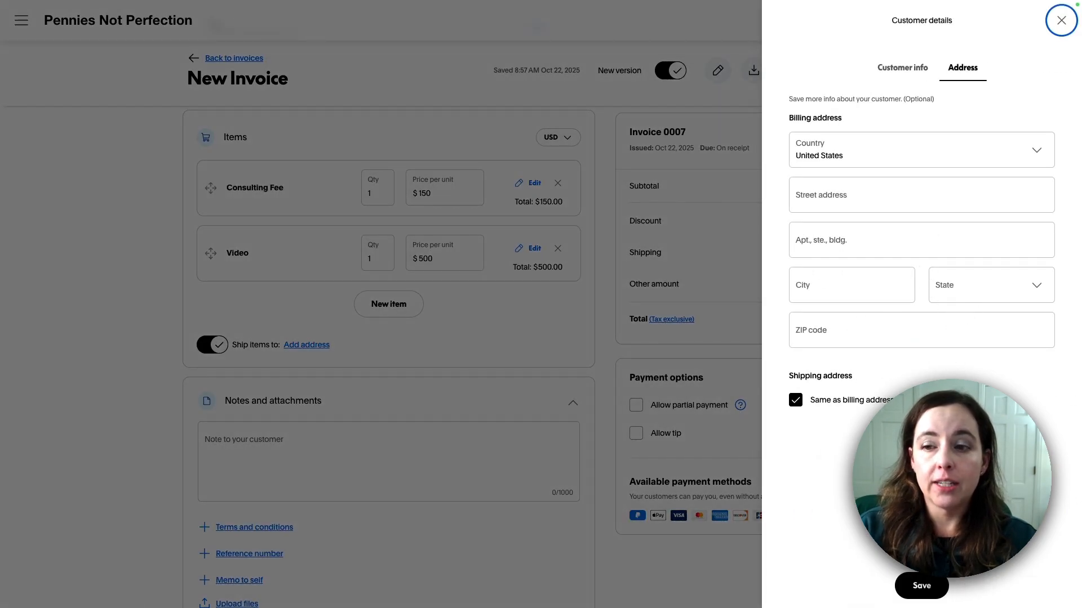
click(1061, 27)
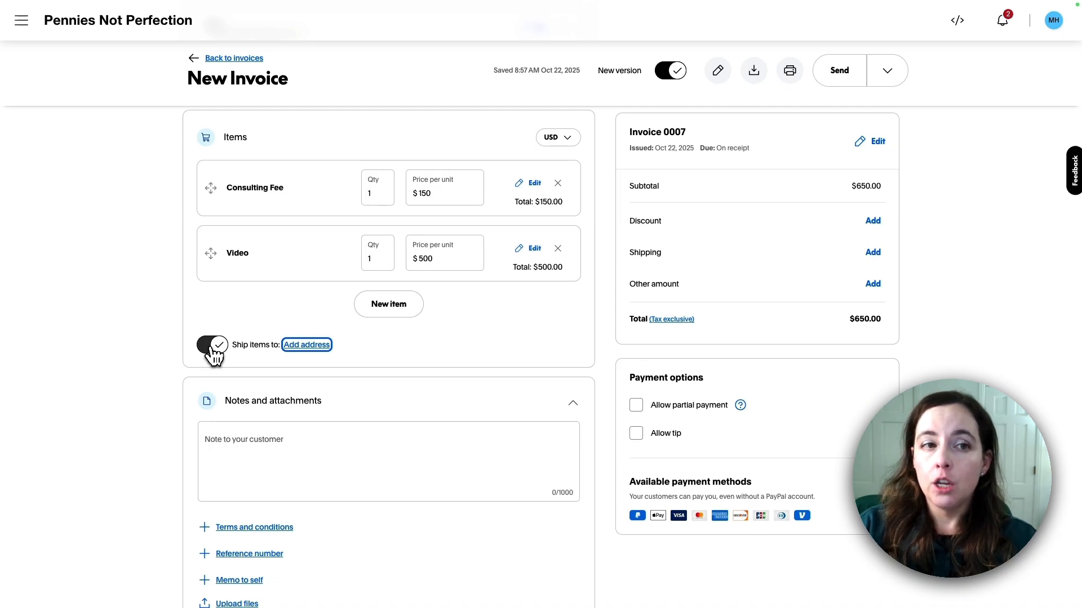
click(214, 350)
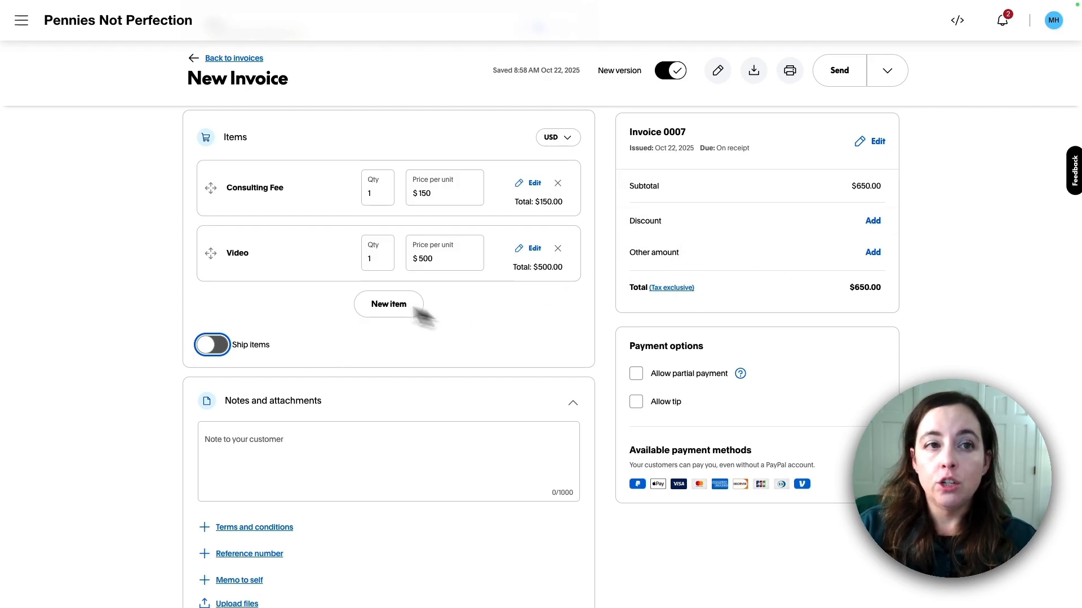
scroll(253, 293, down, 3)
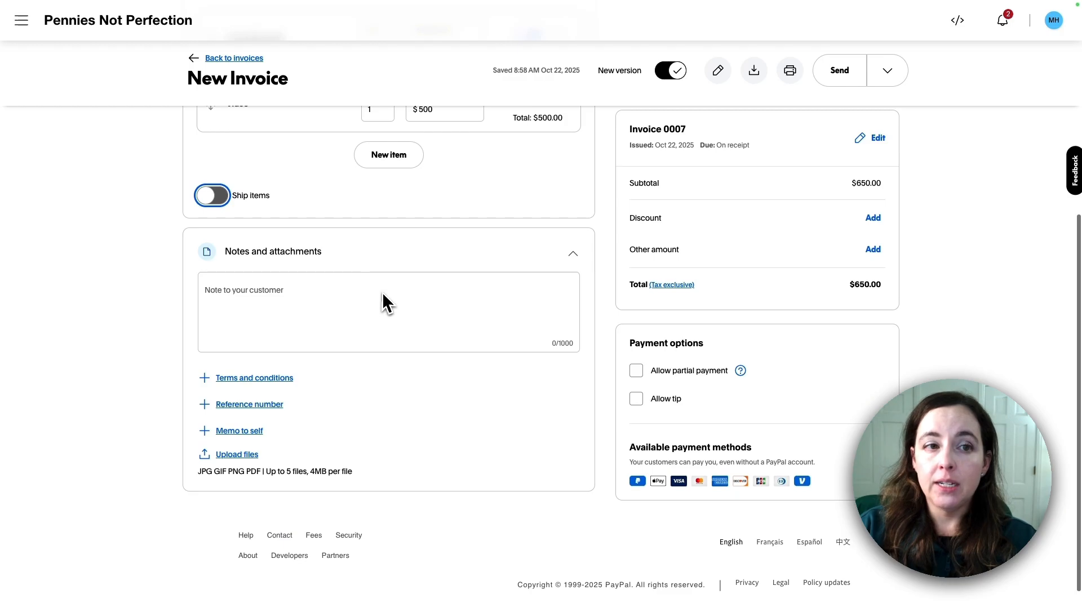
Write 'thank you for your business!' in the Note to your customer box
scroll(253, 281, down, 1)
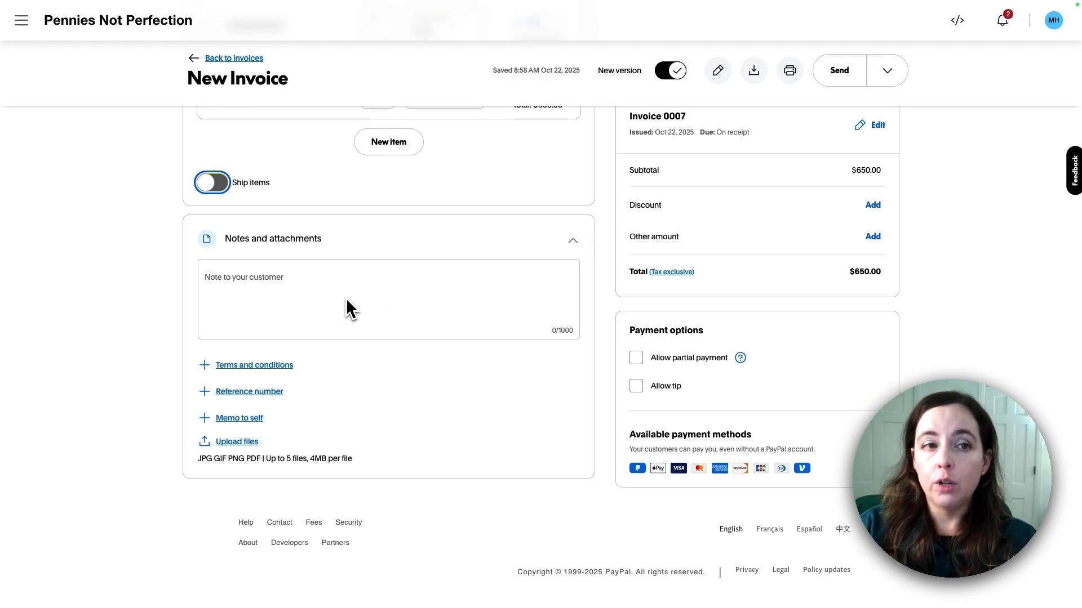
scroll(248, 353, down, 1)
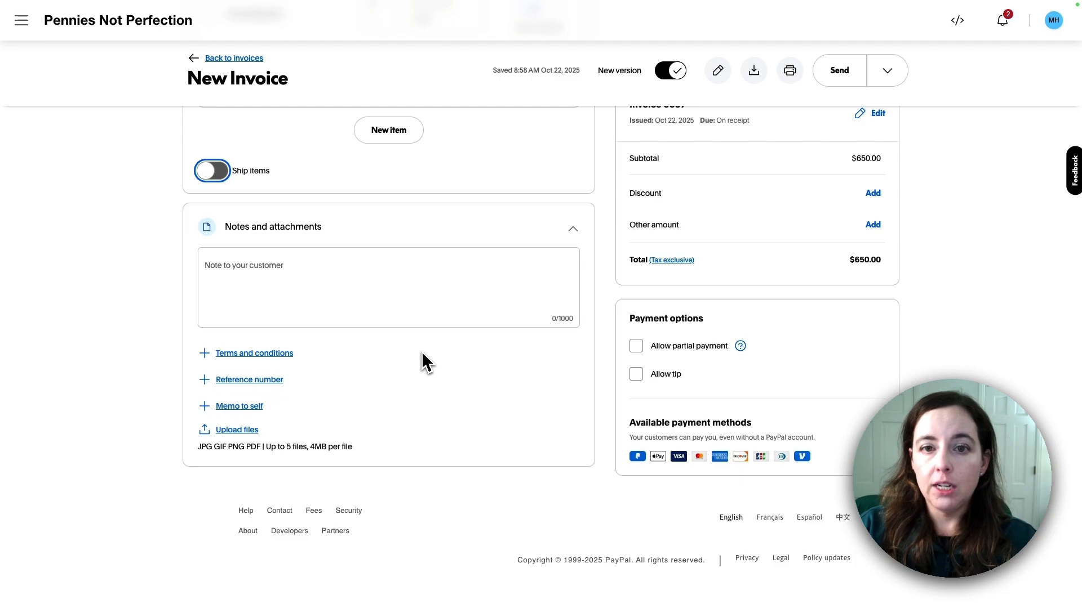
click(319, 287)
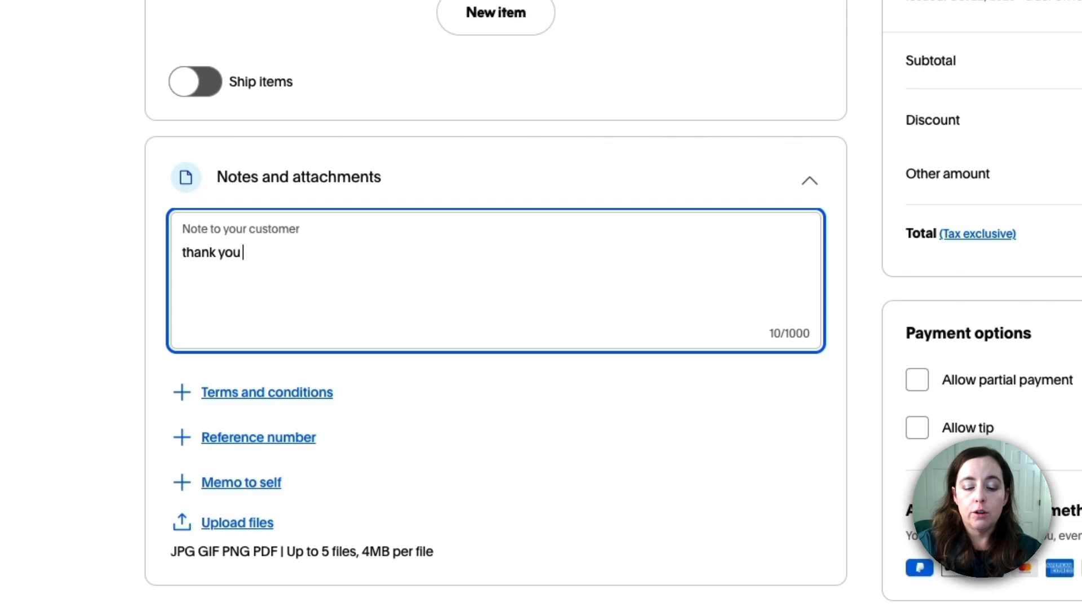
text(thank you for your business!)
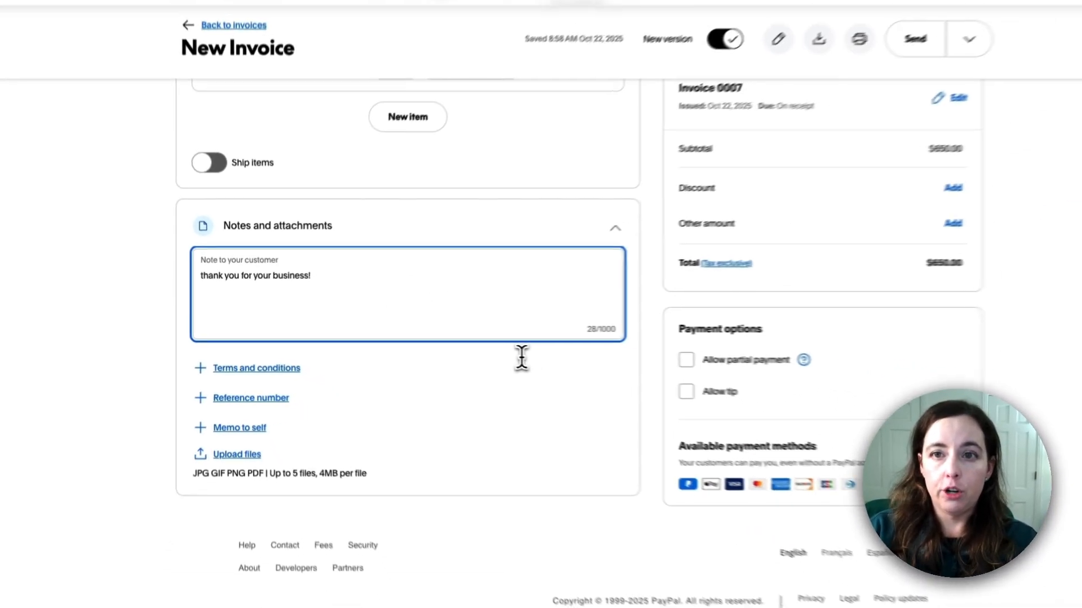
scroll(572, 339, up, 6)
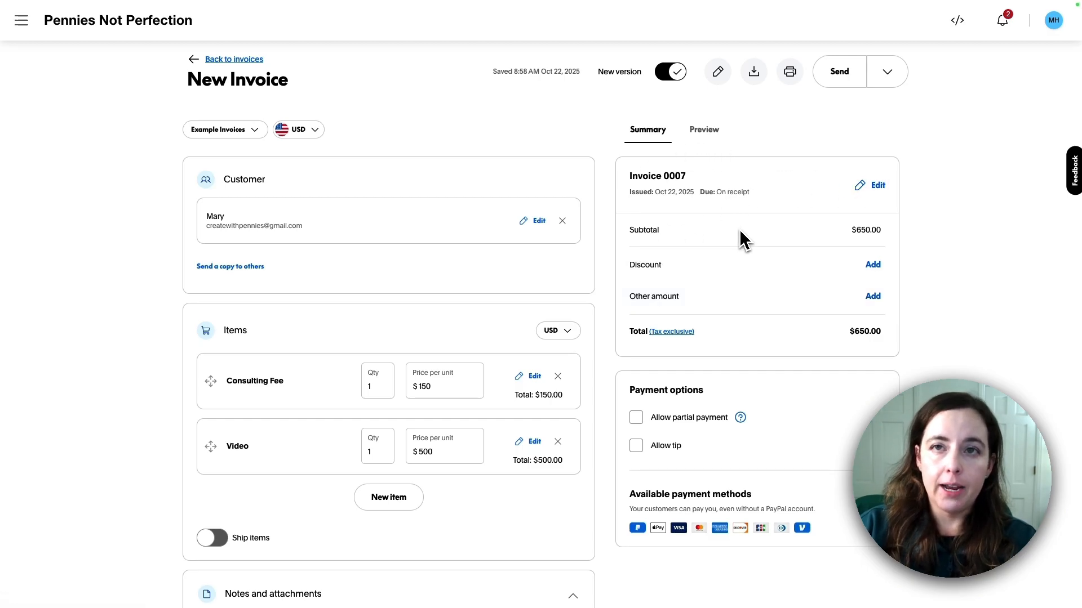
scroll(719, 248, down, 6)
Change the invoice number to 1007 and set the invoice date to October 23
scroll(727, 254, up, 6)
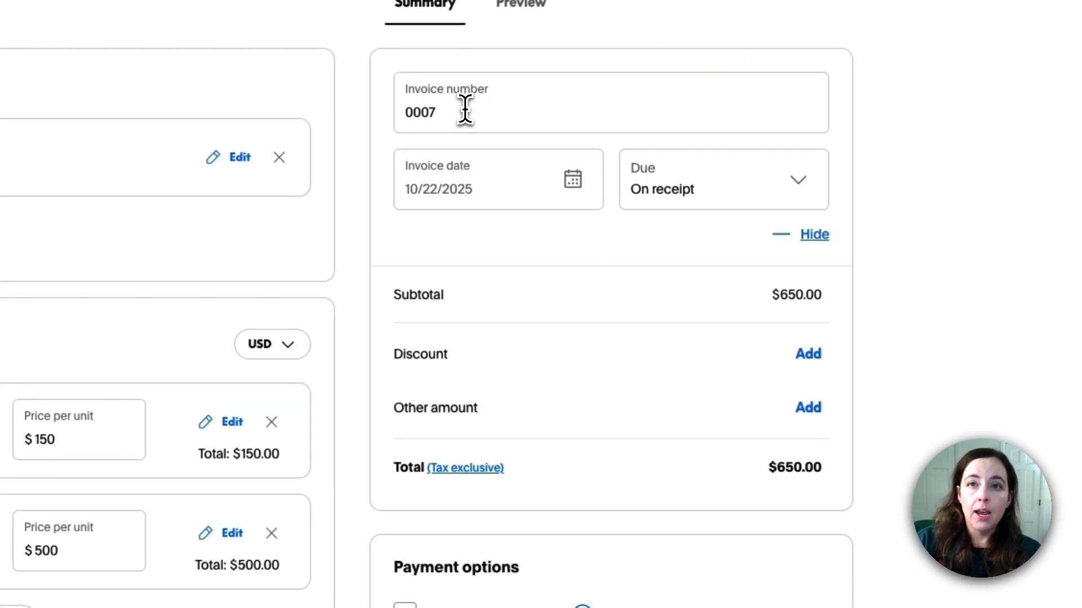
click(465, 108)
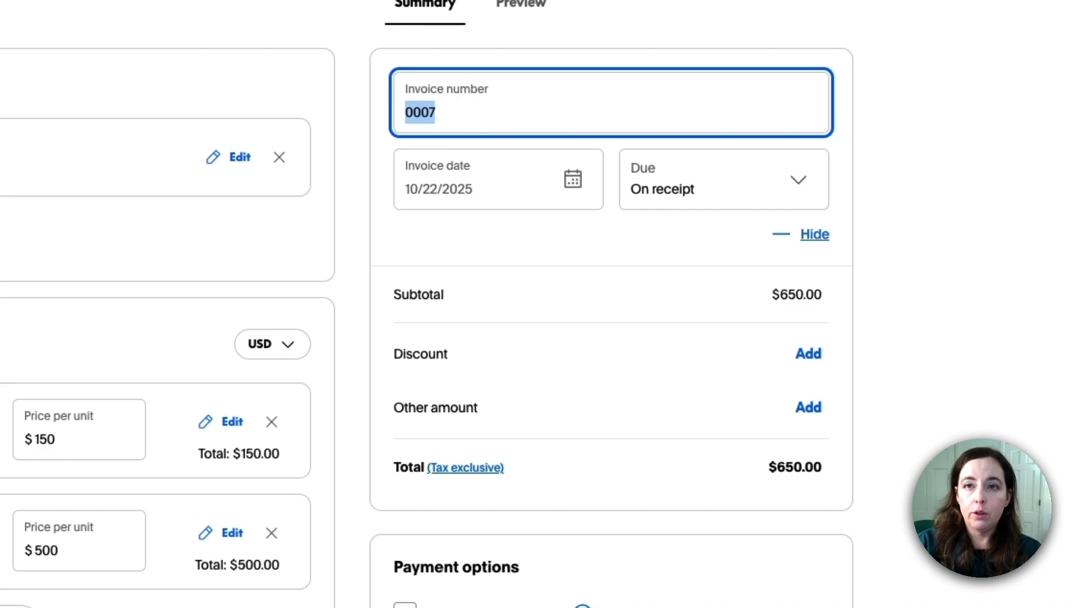
text(1007)
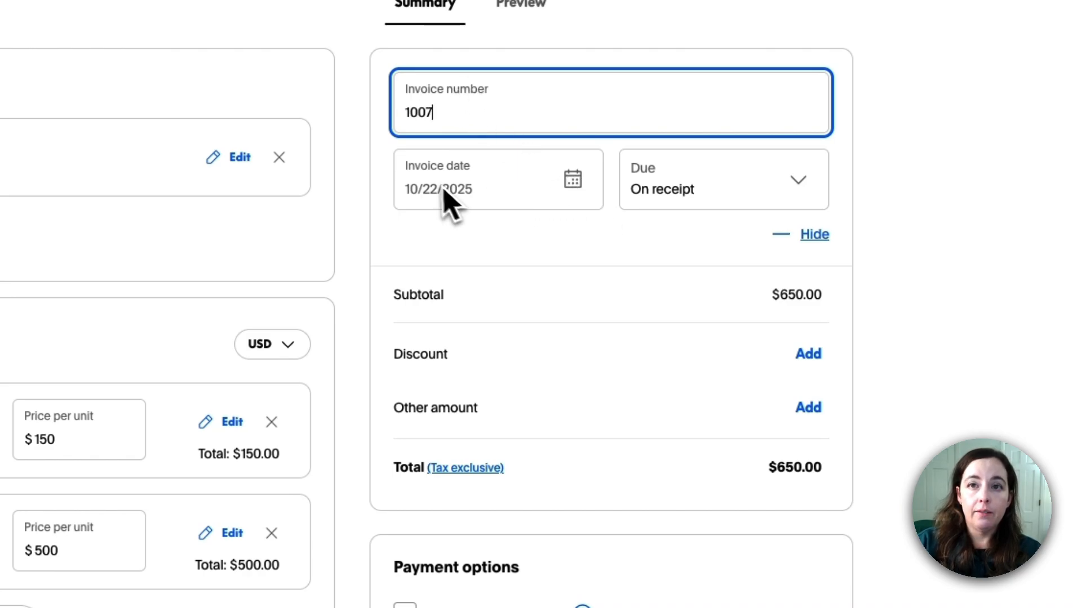
key(Tab)
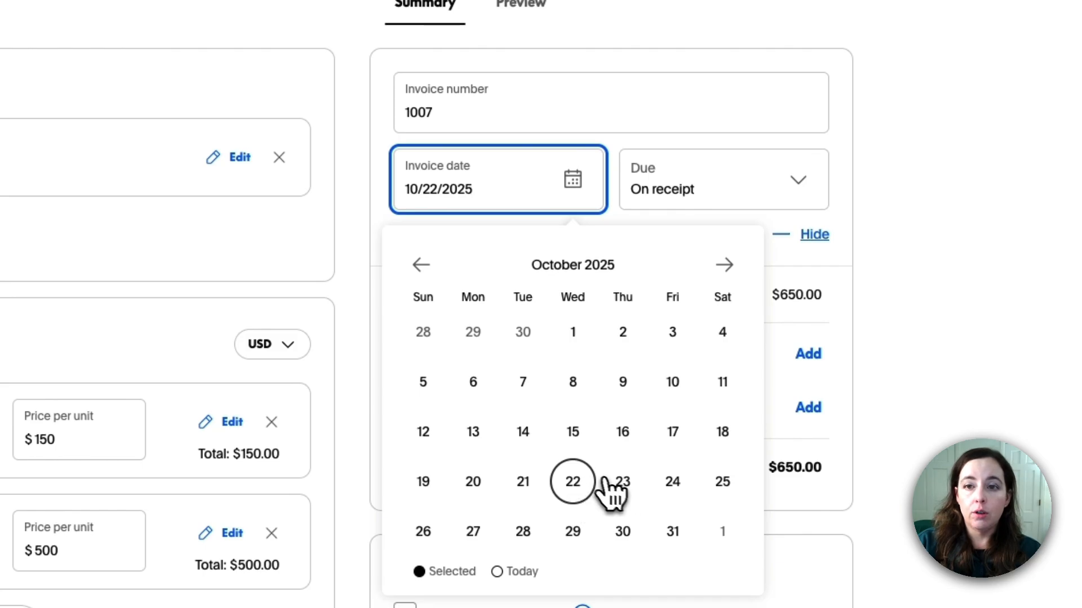
click(523, 482)
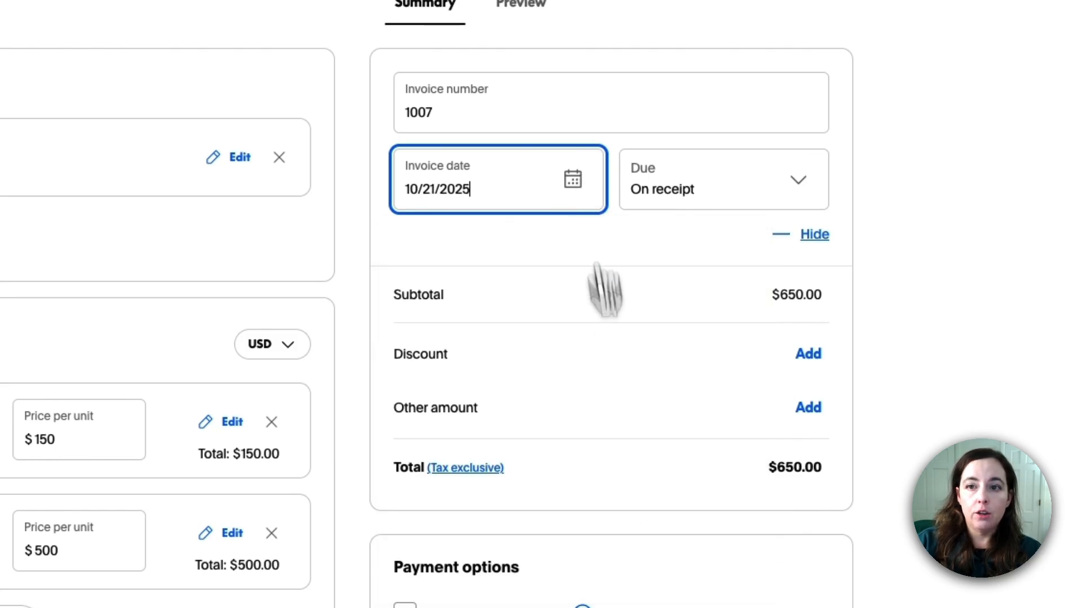
click(574, 181)
click(622, 482)
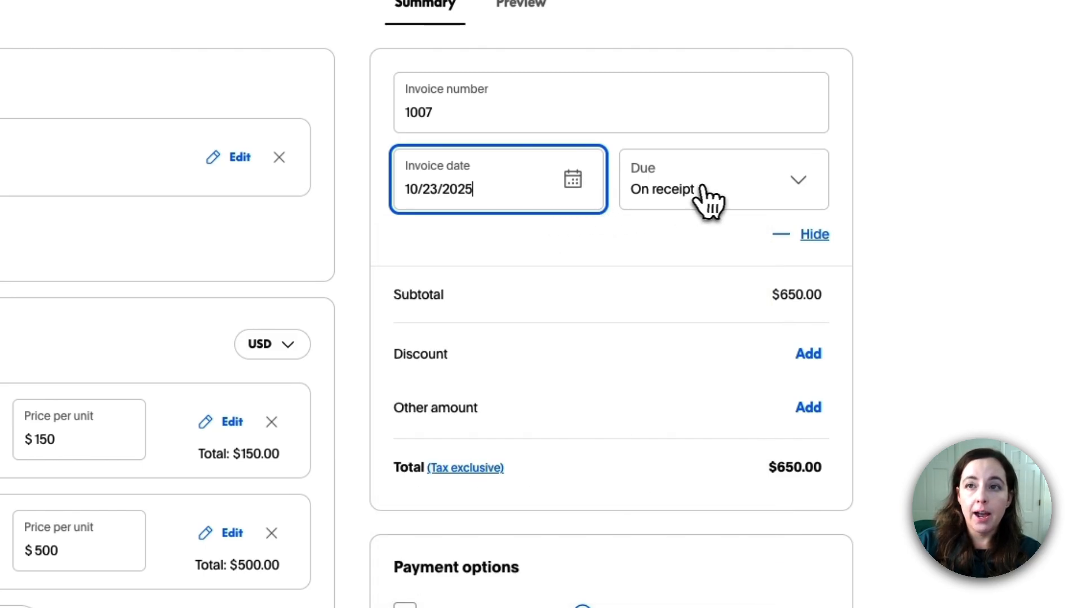
Make the invoice due on a specific date, October 31, 2025
click(752, 187)
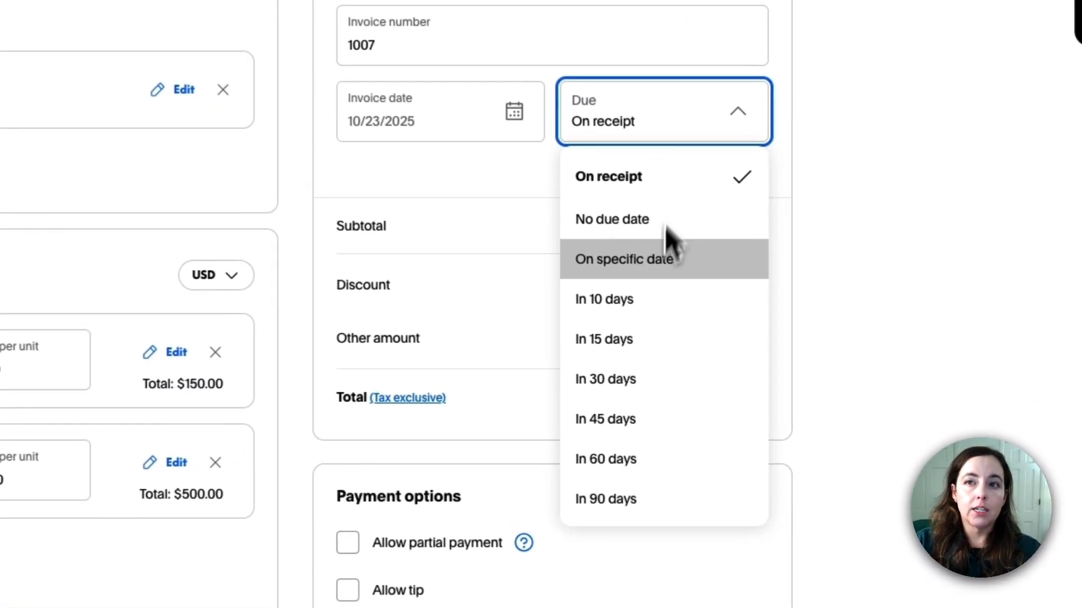
click(668, 257)
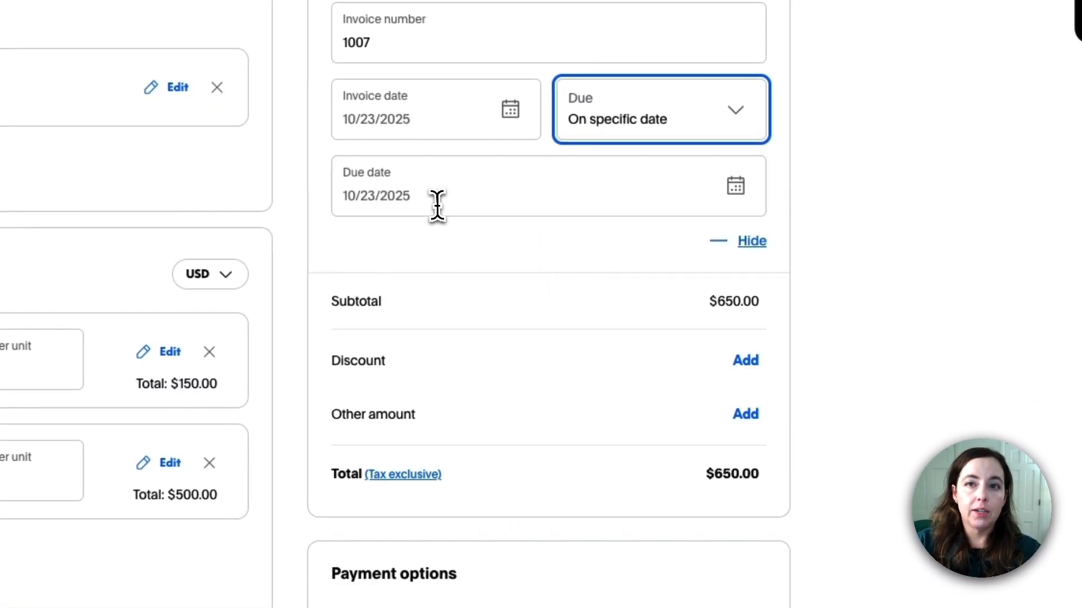
click(727, 193)
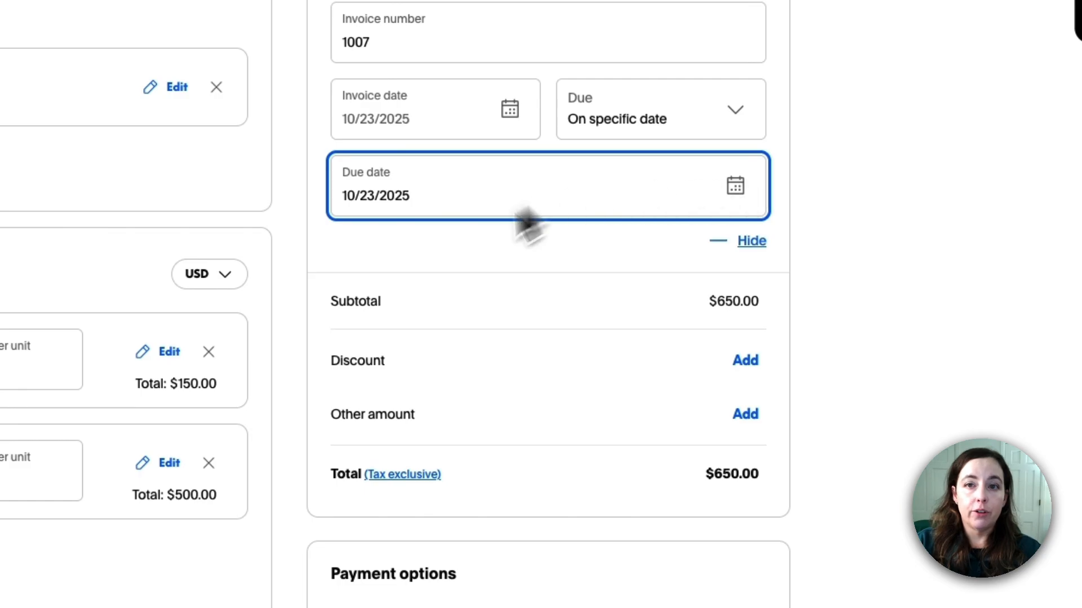
click(852, 437)
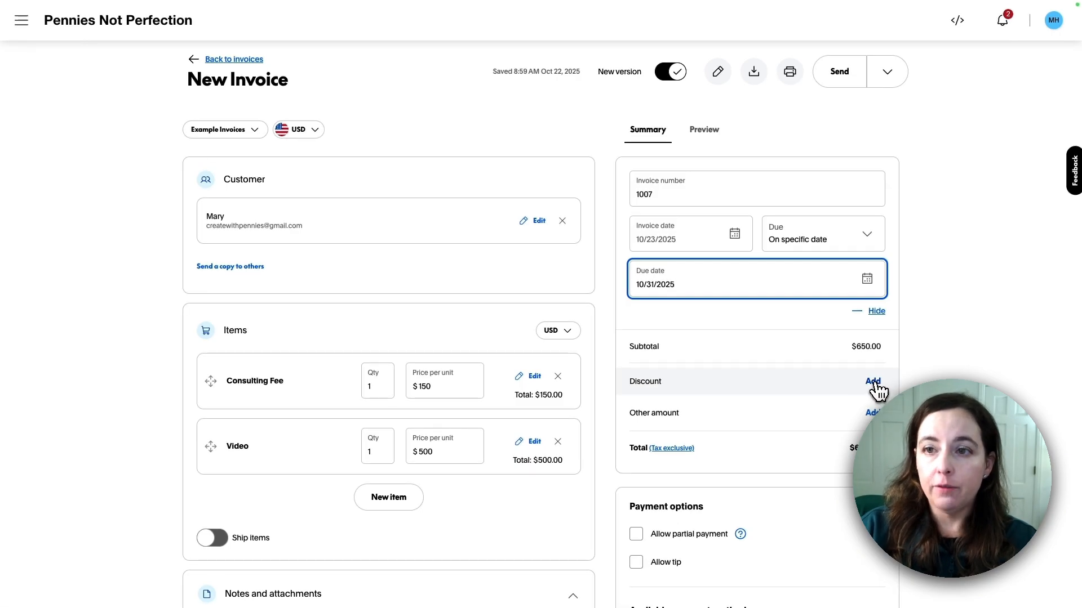
click(776, 392)
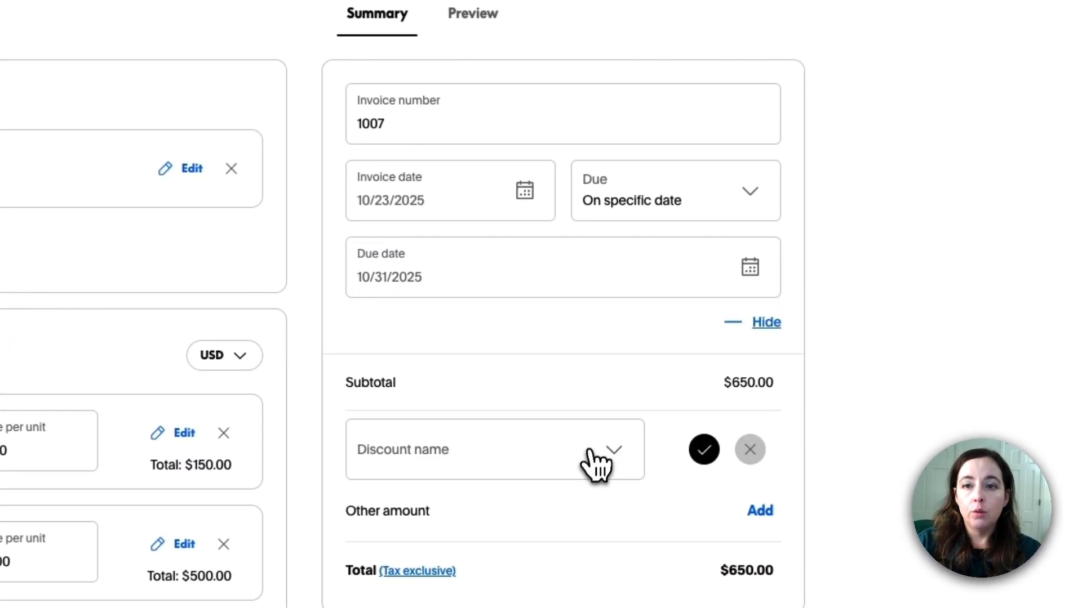
click(582, 457)
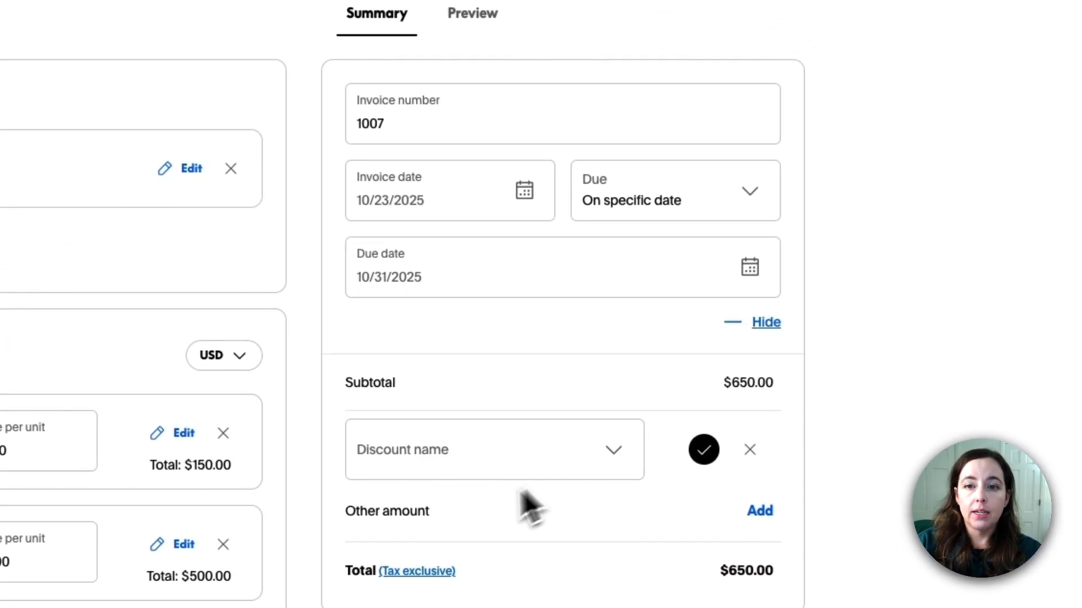
click(492, 520)
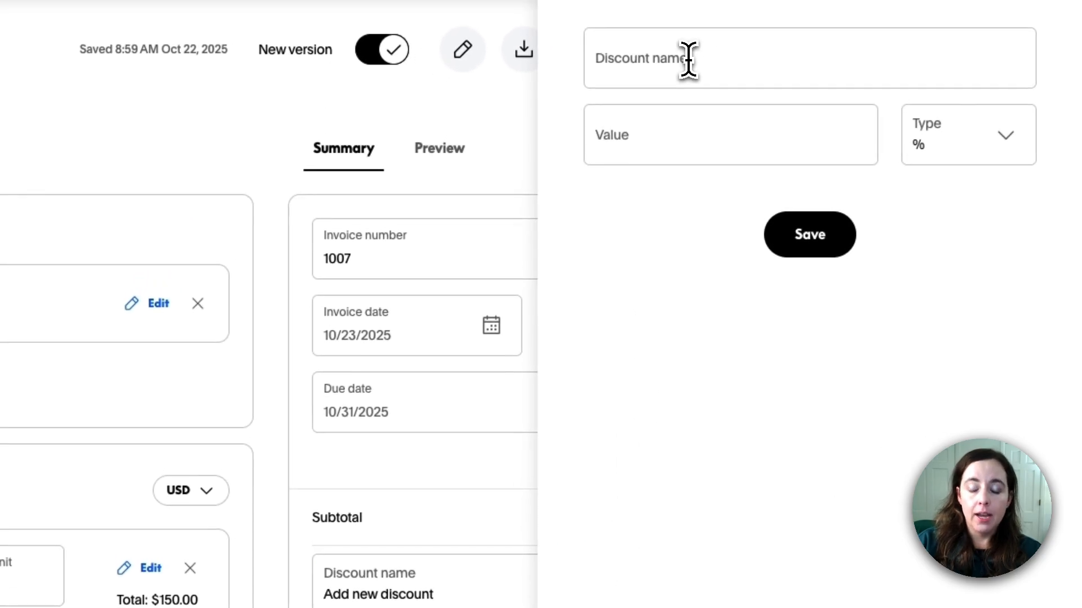
click(688, 62)
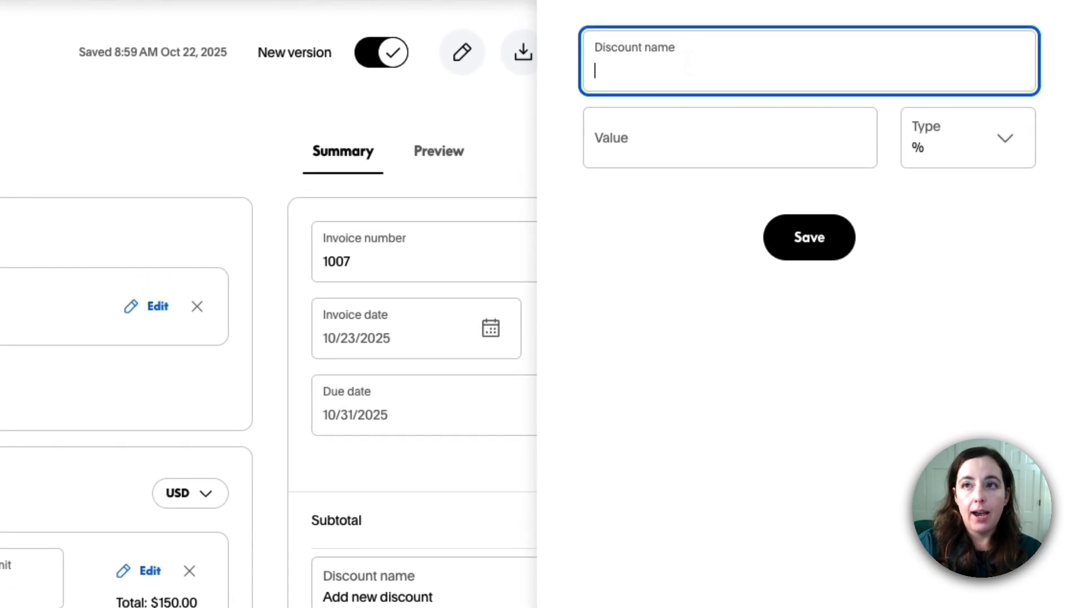
text(New)
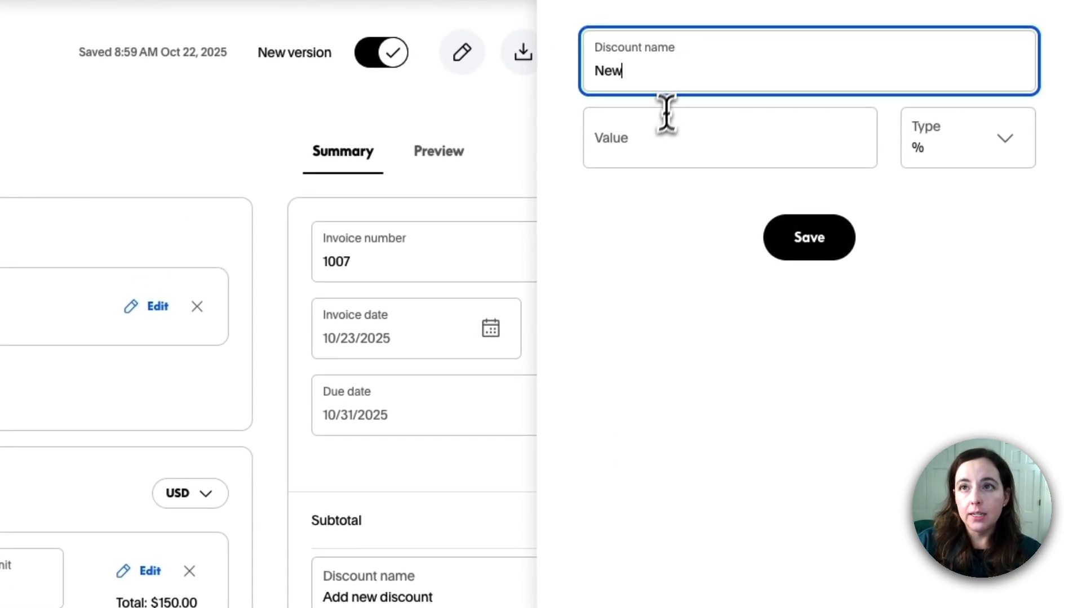
click(654, 149)
click(963, 149)
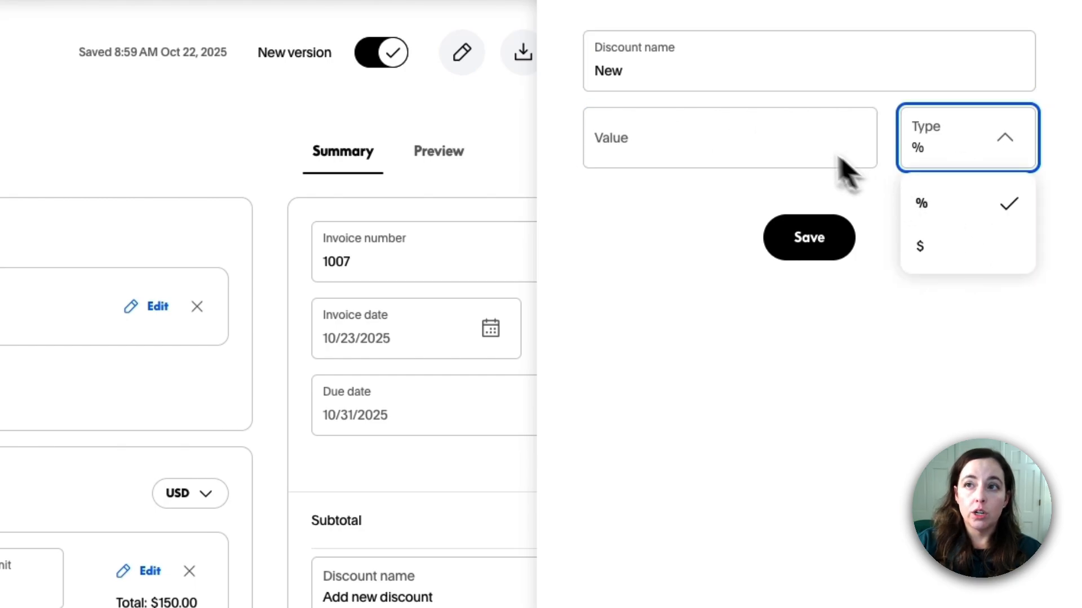
key(Down)
key(Up)
click(801, 142)
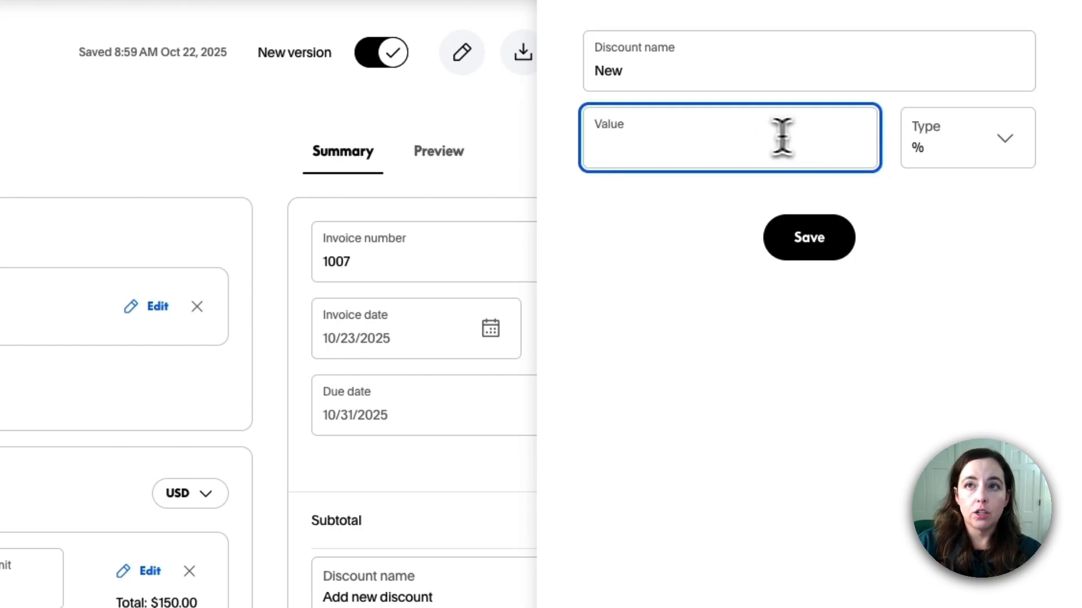
text(50)
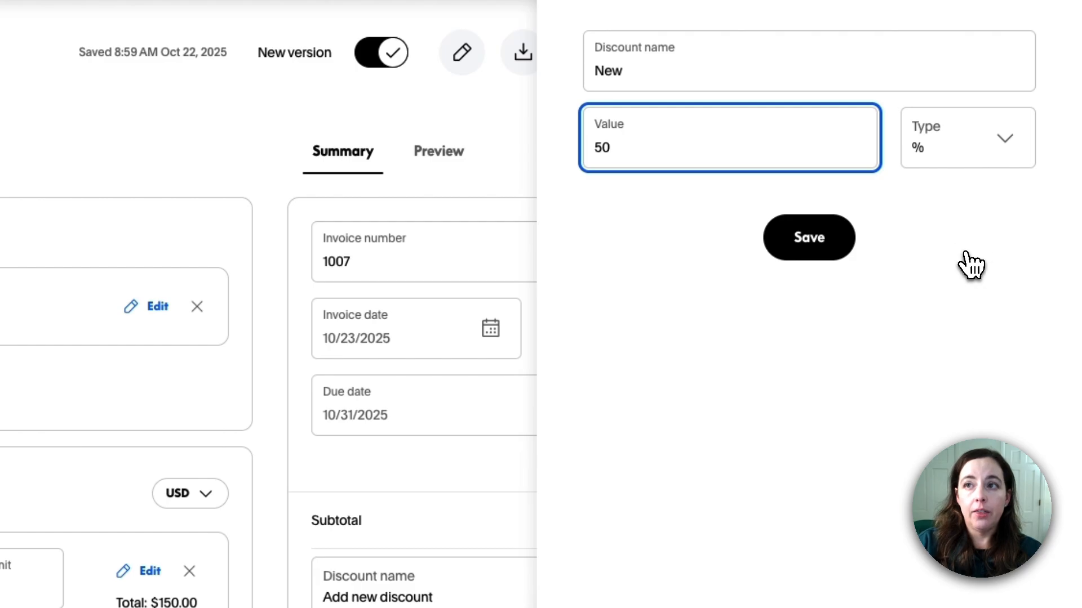
key(Tab)
key(Down)
key(Down)
key(Return)
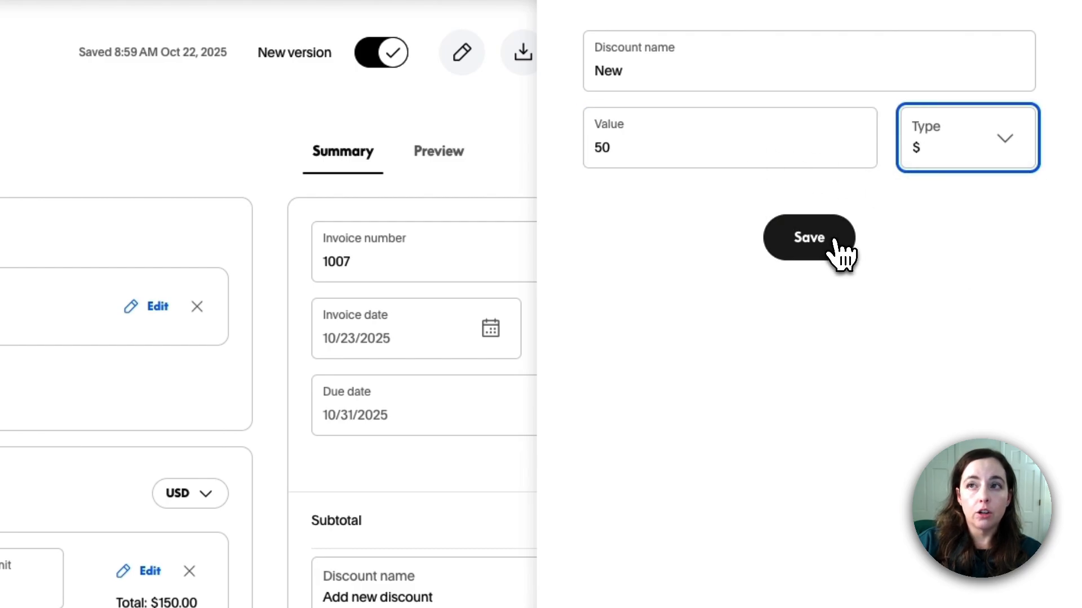
click(834, 241)
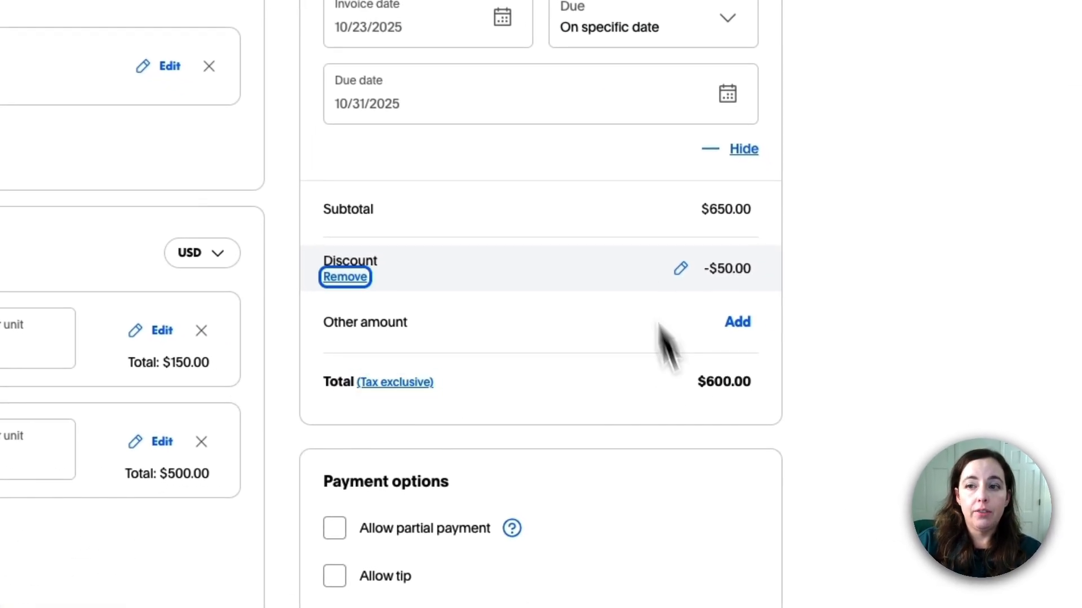
key(Return)
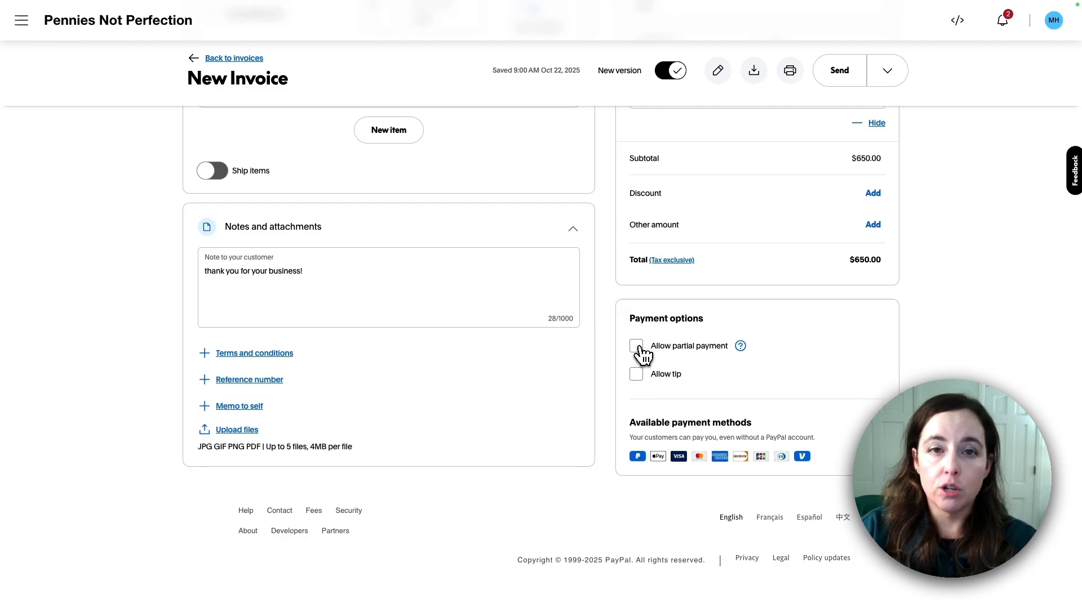
Allow partial payment with a $250.00 minimum amount due
click(636, 346)
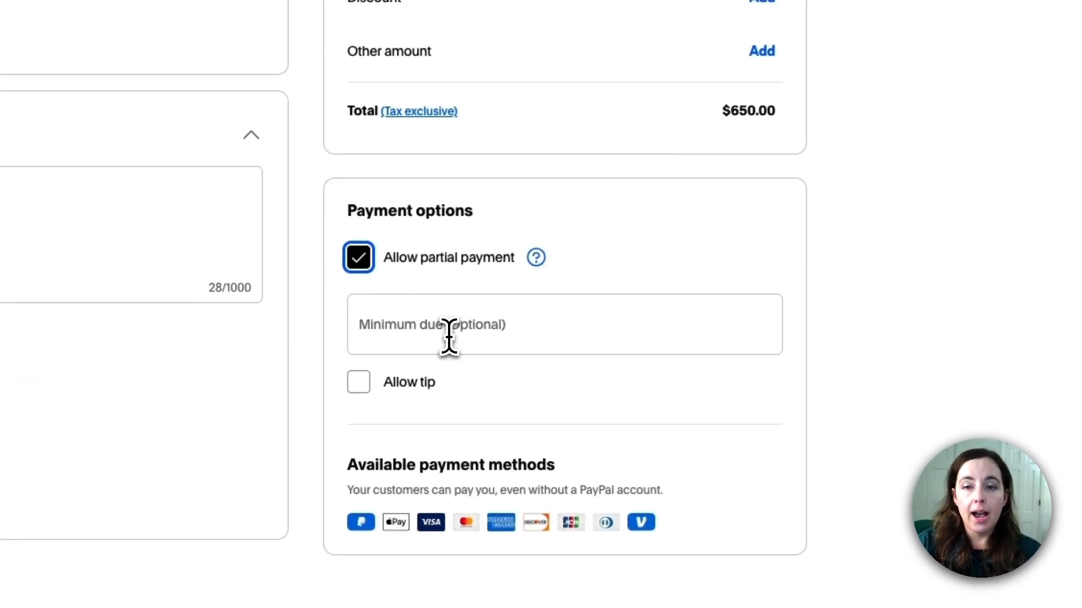
click(611, 337)
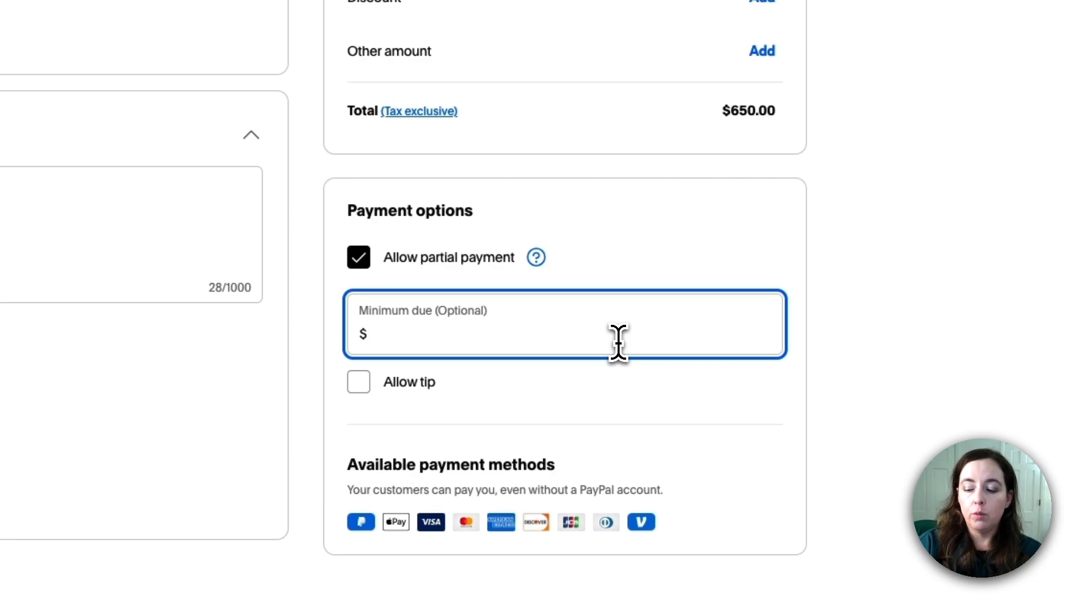
text(250.00)
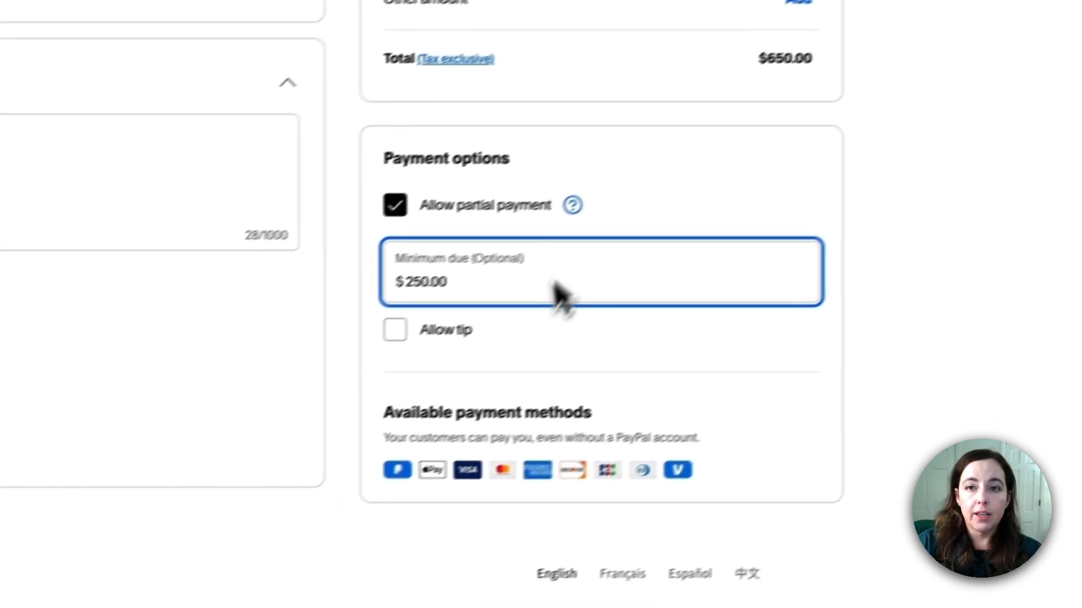
click(459, 369)
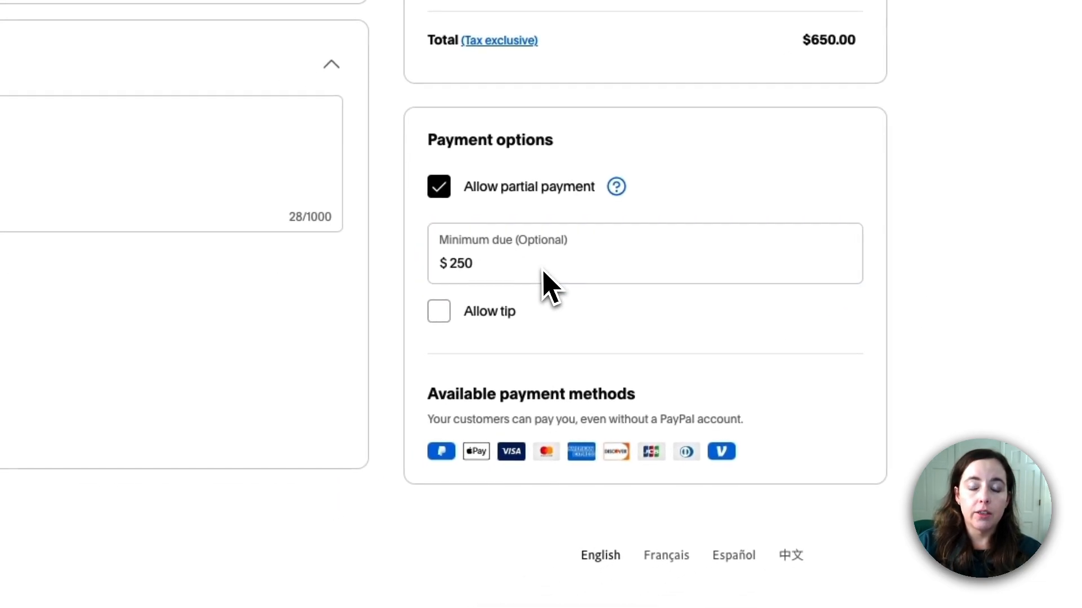
Clear the minimum due, turn partial payment off, and leave tipping disabled
double_click(478, 251)
key(BackSpace)
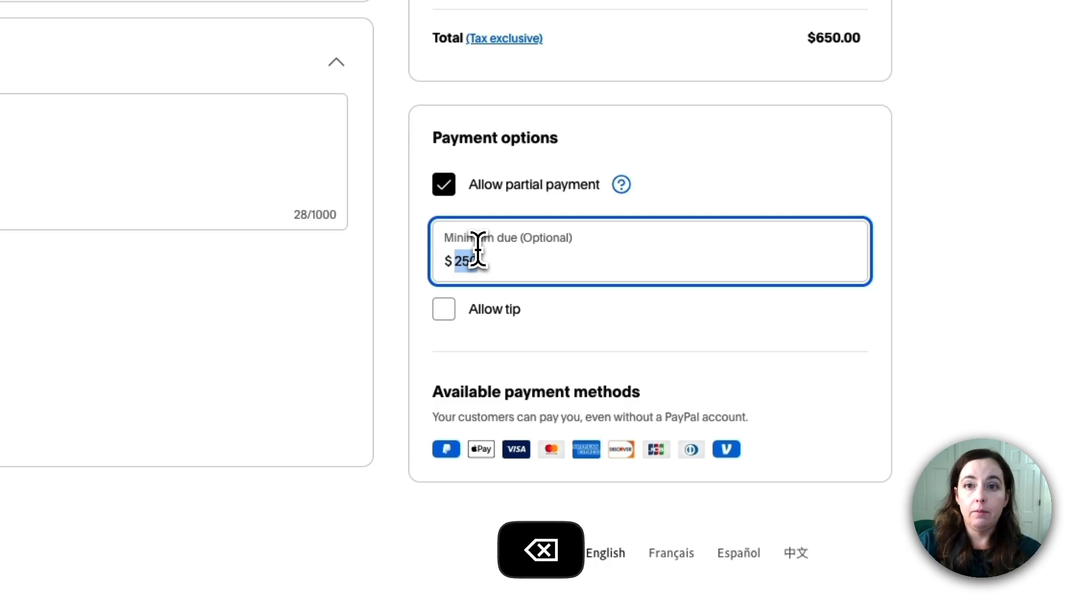
click(442, 186)
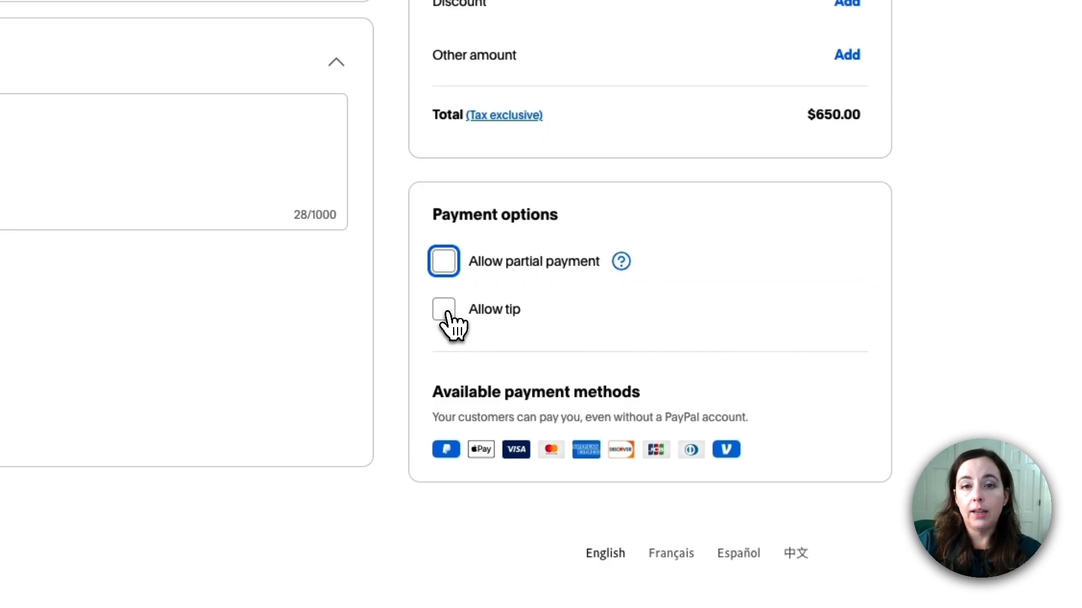
click(503, 322)
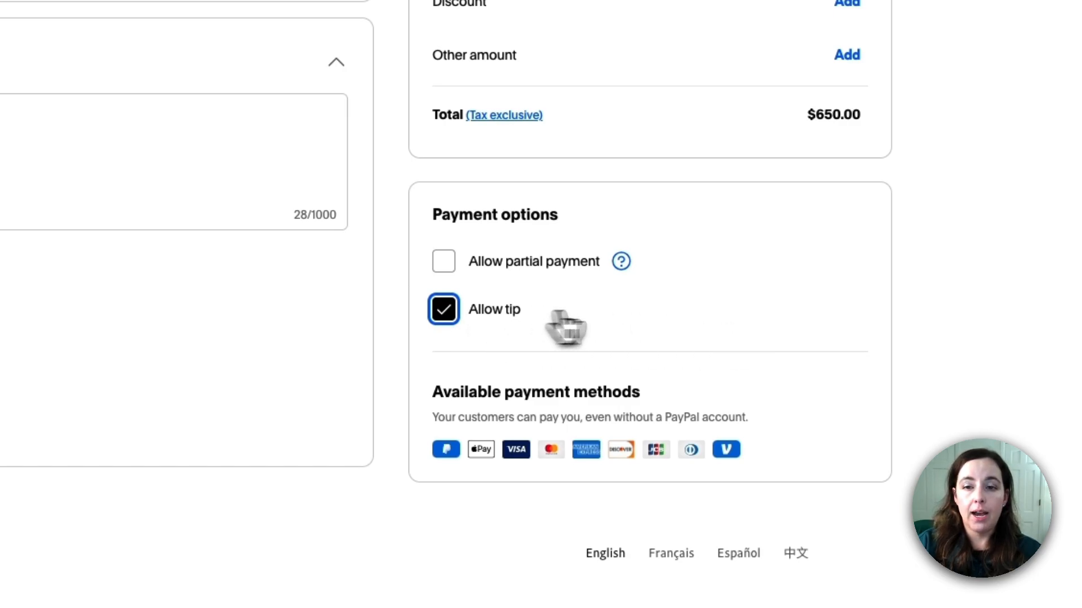
click(446, 310)
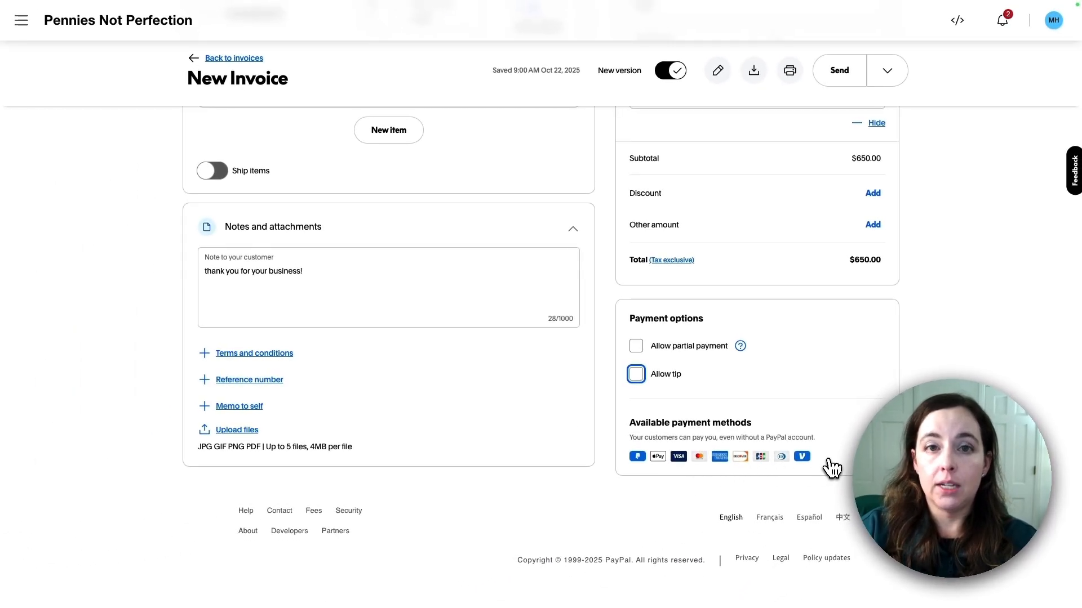
Keep the currency as USD and show the invoice #1007 preview
scroll(835, 464, up, 3)
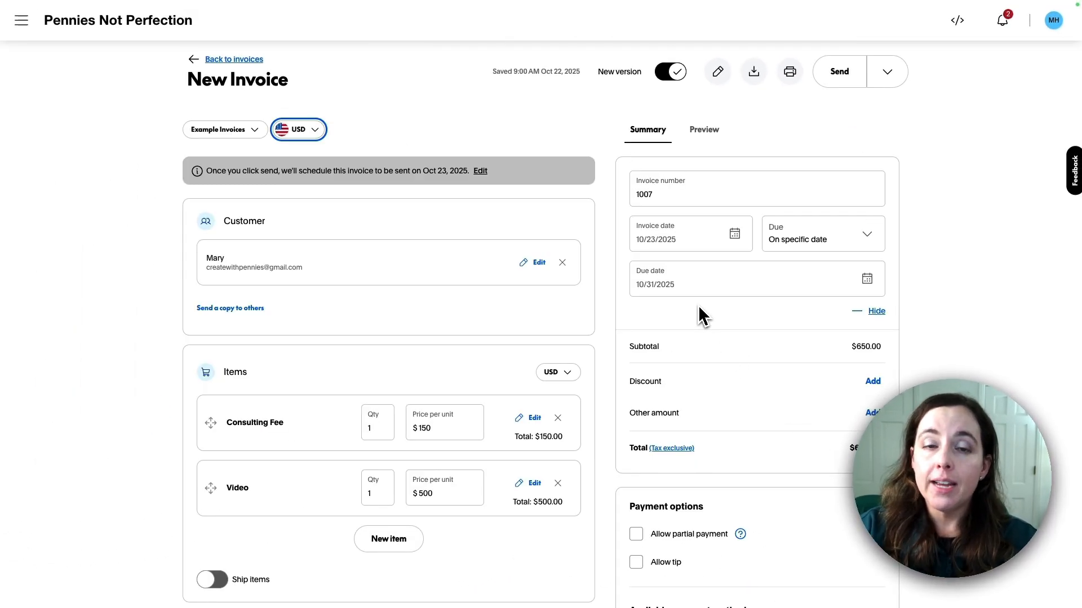
click(317, 133)
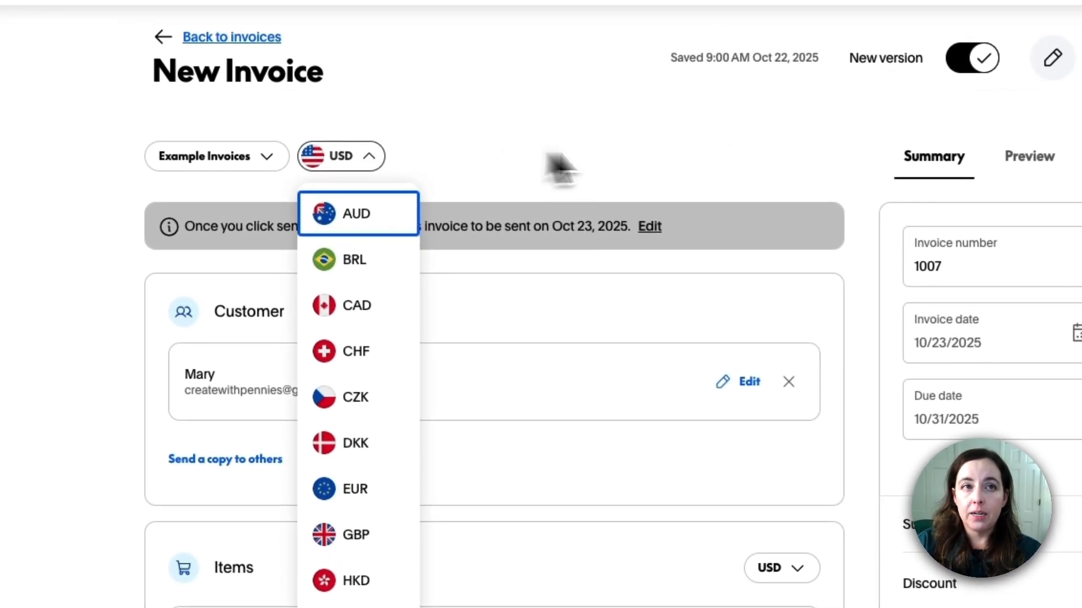
click(317, 133)
click(365, 159)
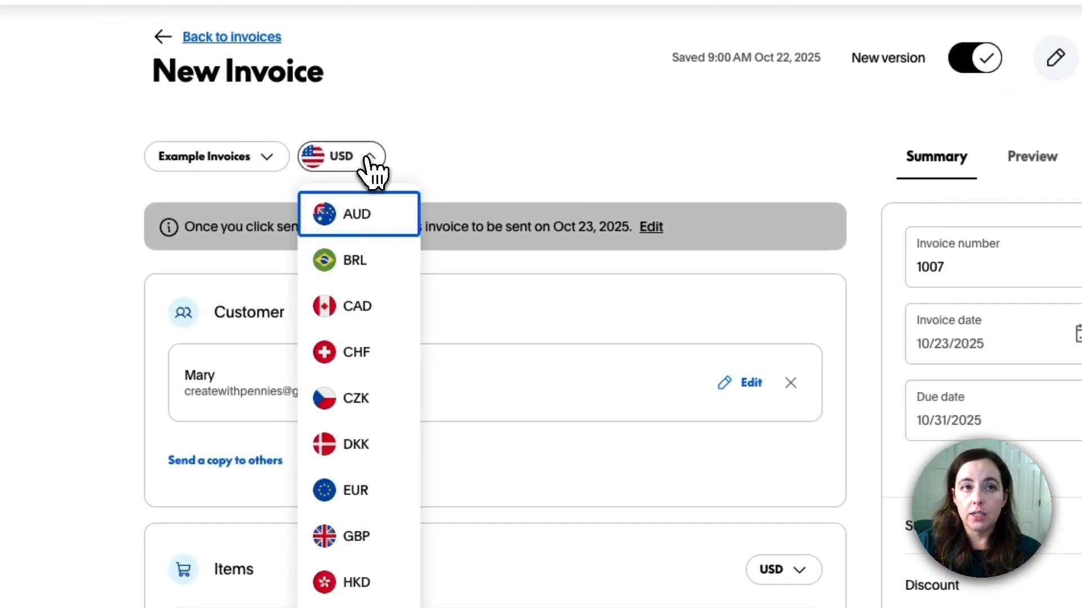
click(365, 159)
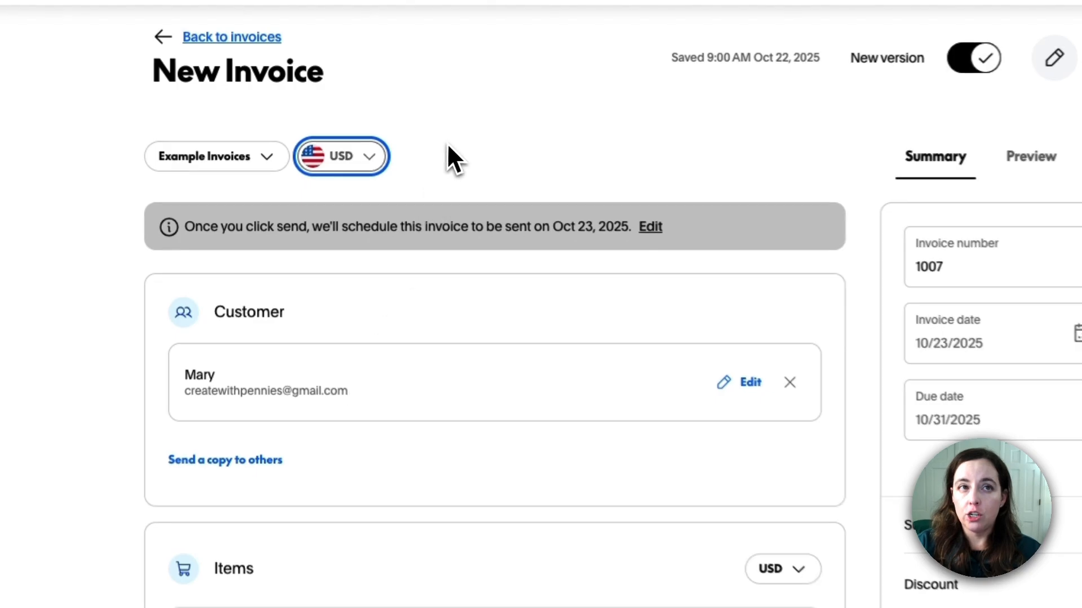
key(Down)
click(756, 134)
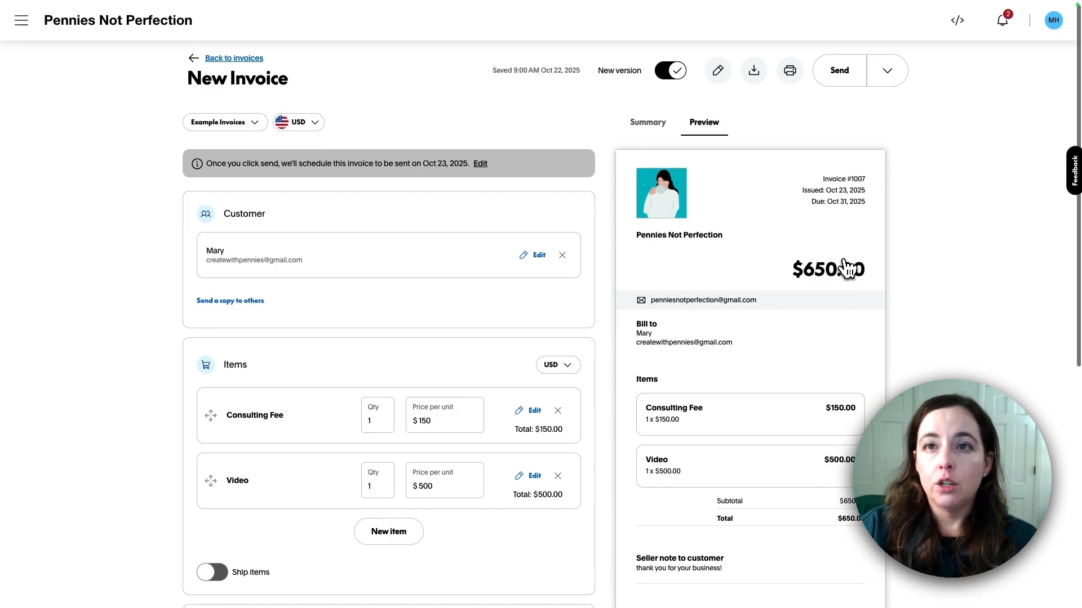
scroll(847, 266, down, 2)
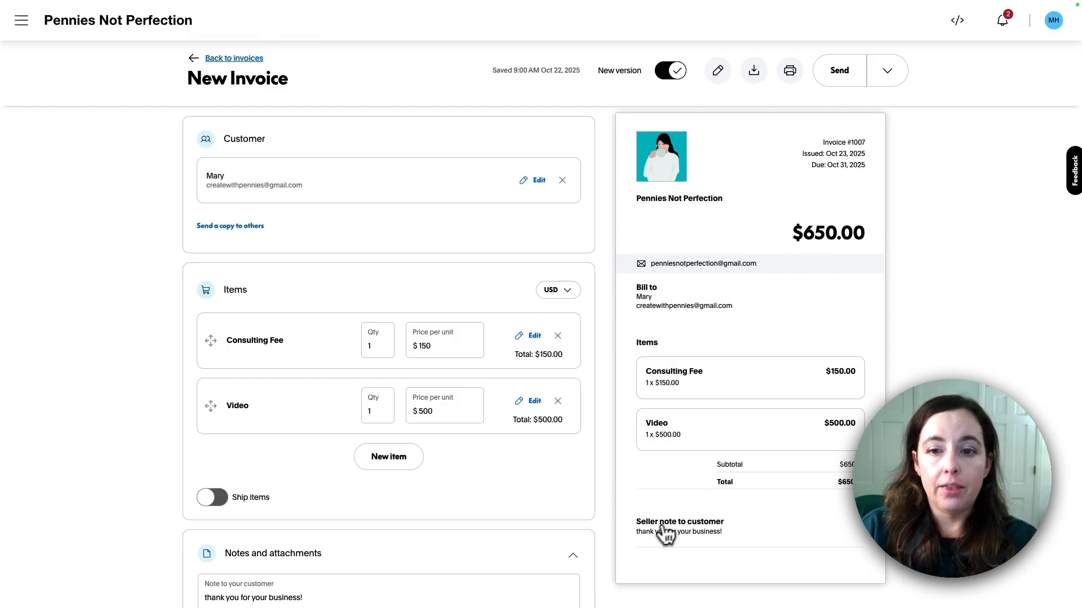
scroll(708, 553, down, 5)
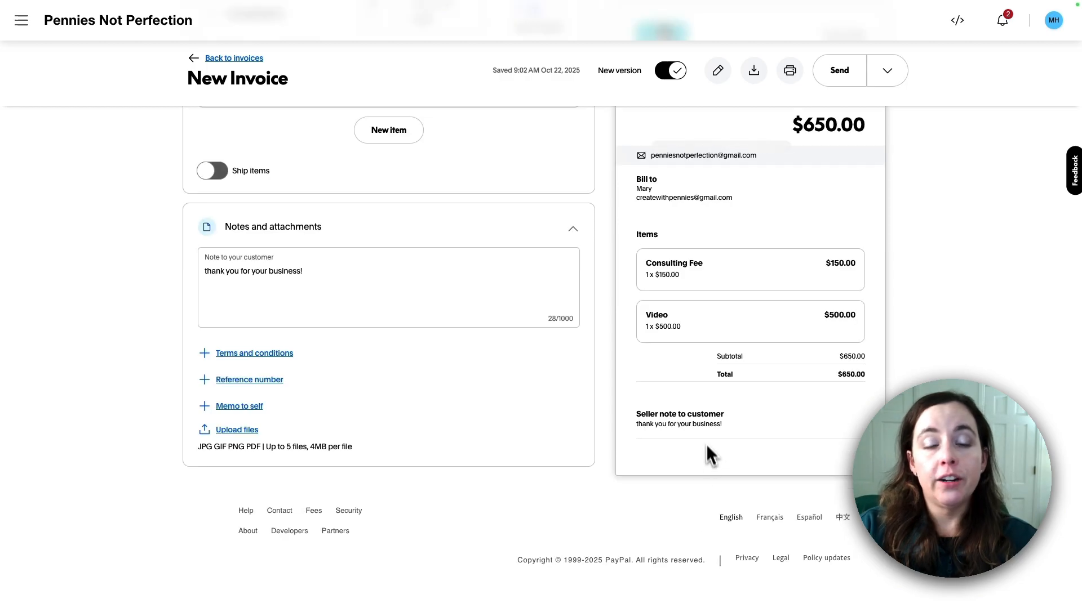
click(255, 430)
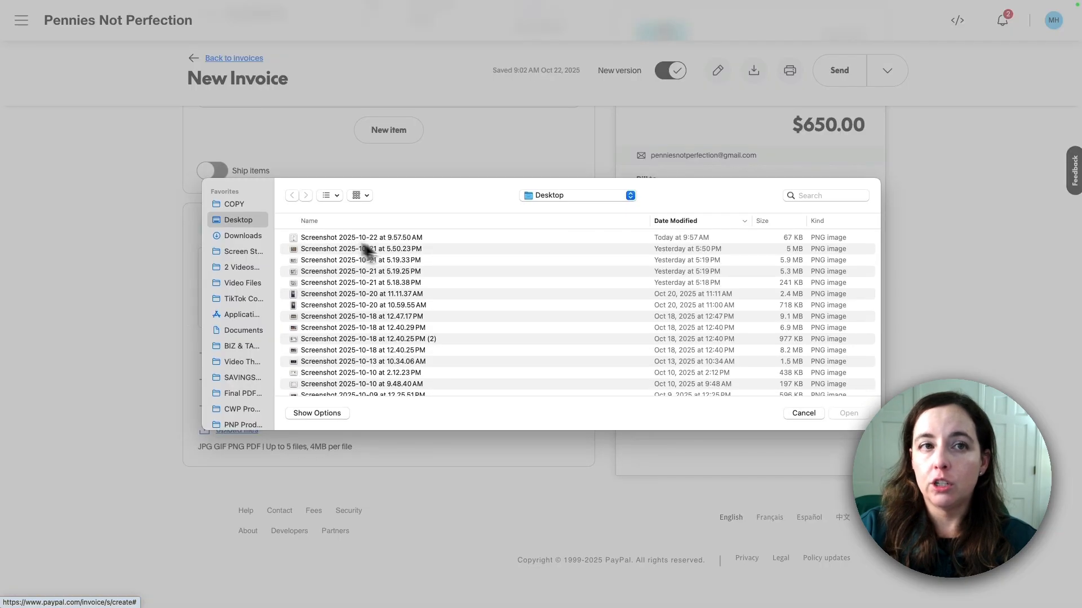
Attach 'Screenshot 2025-10-22 at 9.57.50 AM.png' from the Desktop to invoice 1007
click(362, 239)
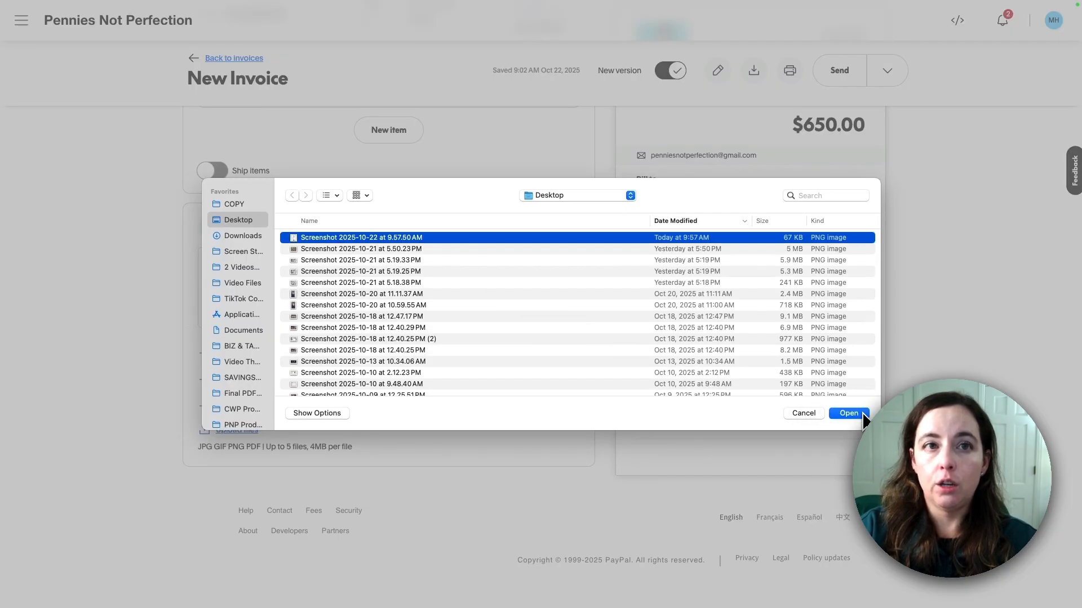
click(862, 414)
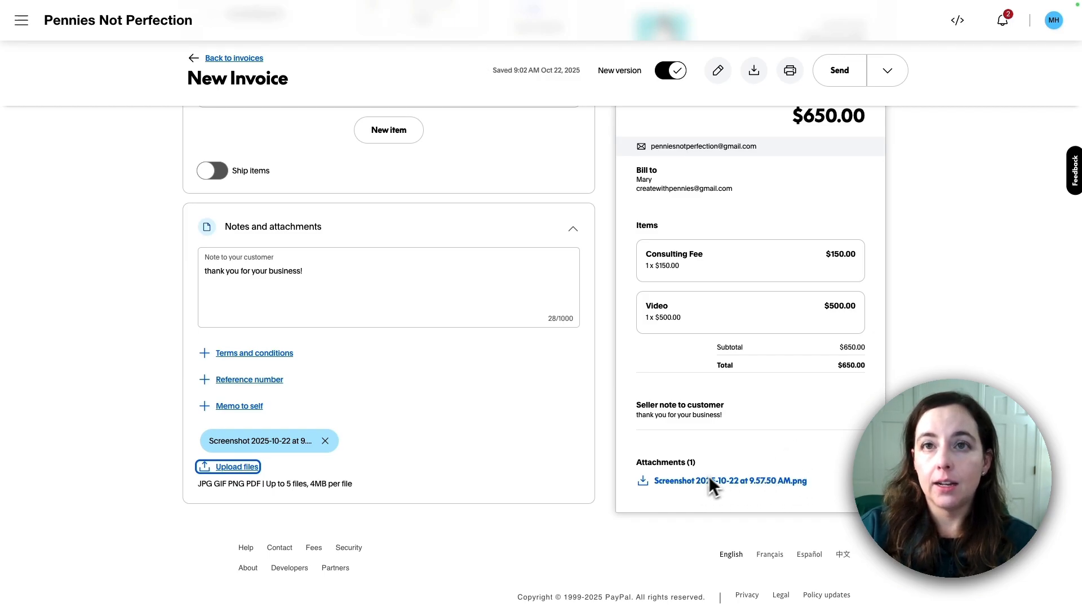
scroll(765, 431, up, 3)
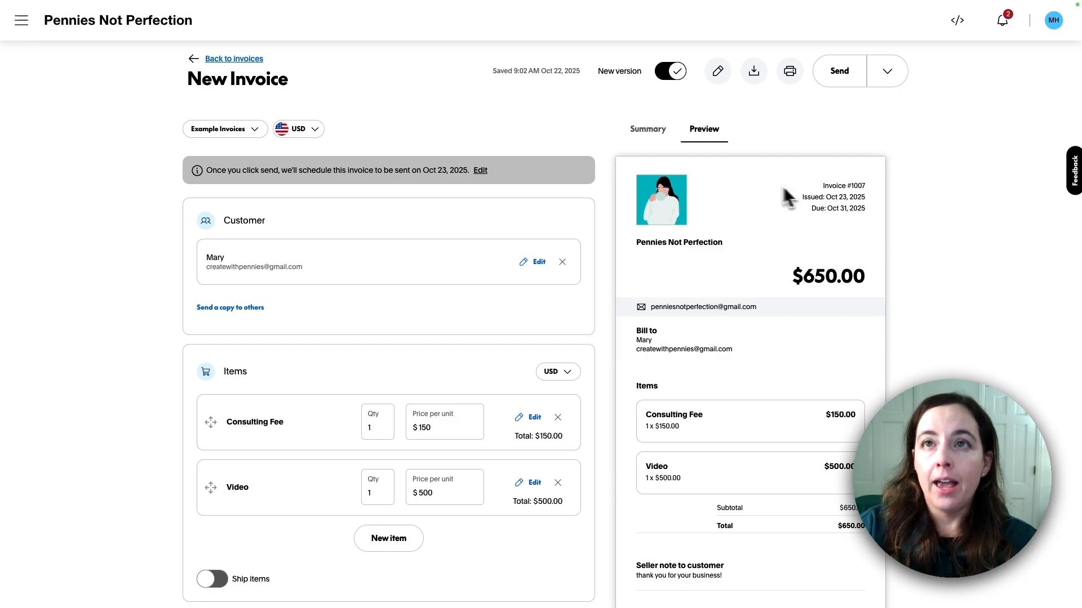
Bring up the share-link panel for invoice 1007 from the Send options
click(889, 80)
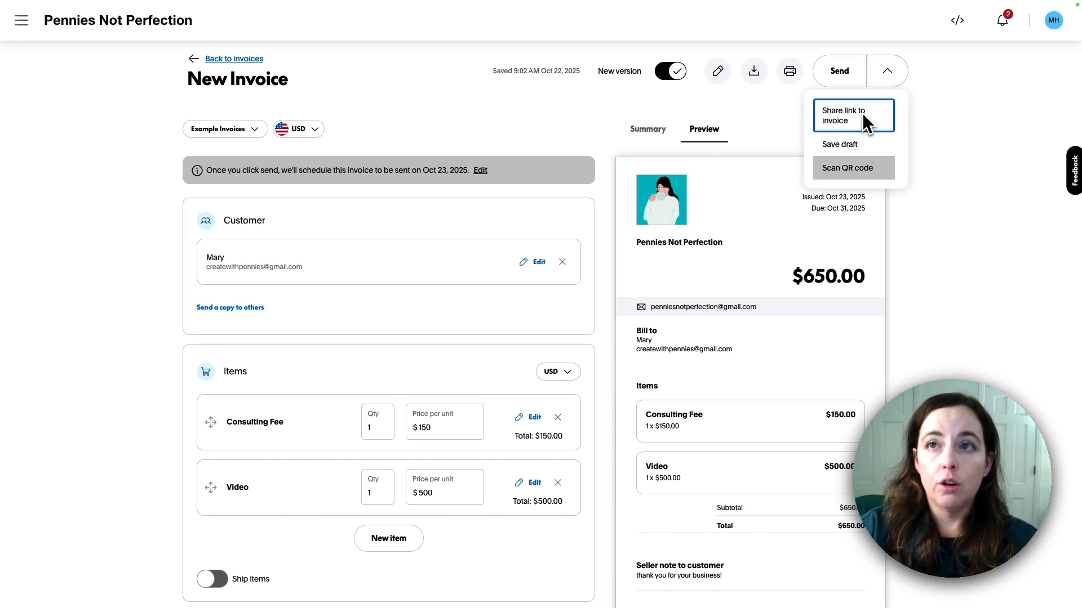
click(847, 78)
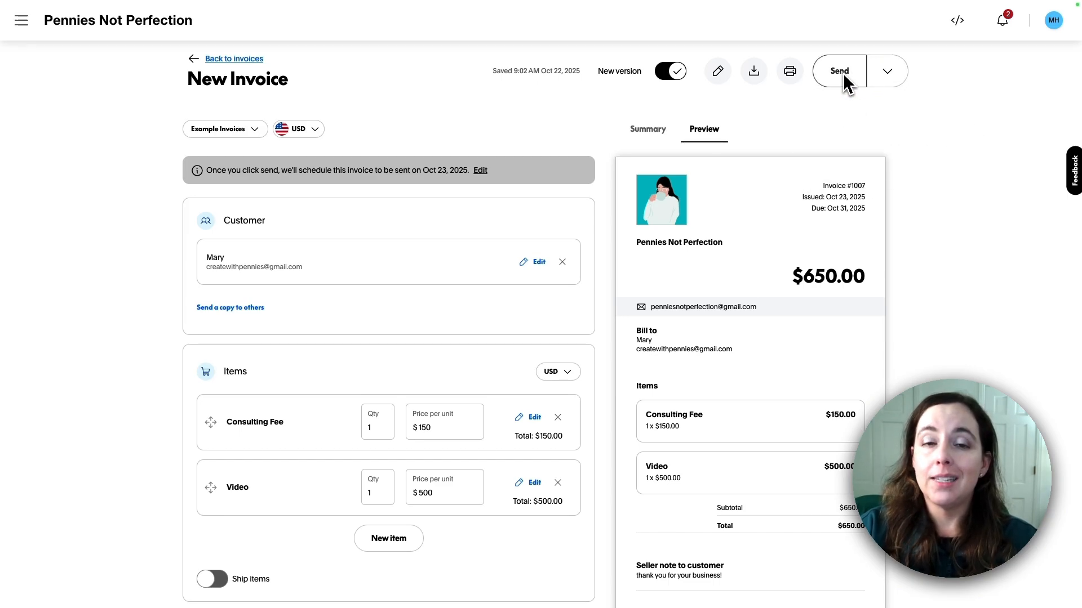
double_click(669, 346)
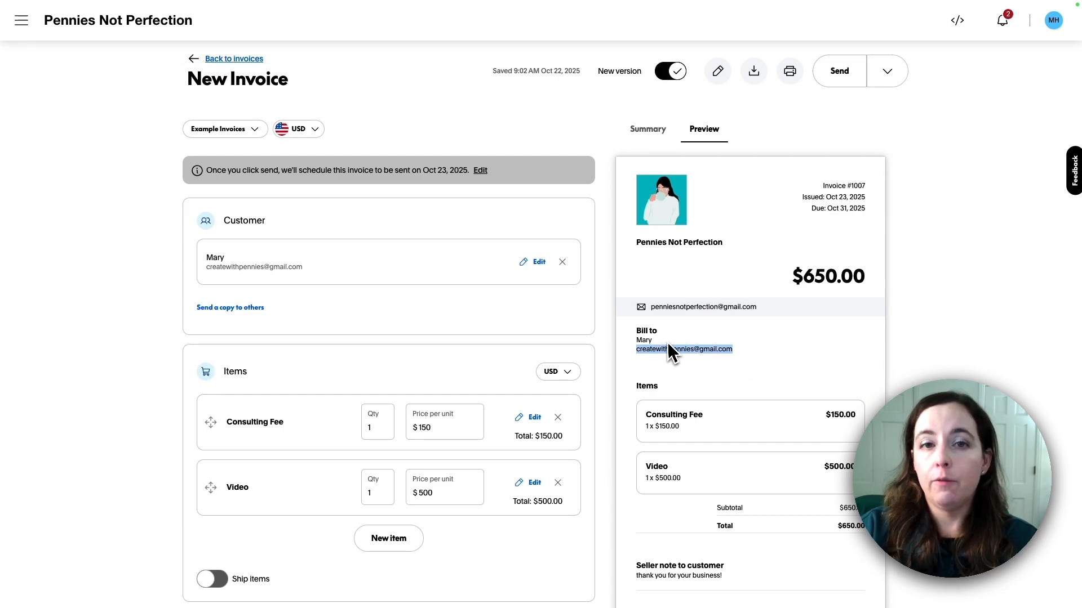
click(869, 122)
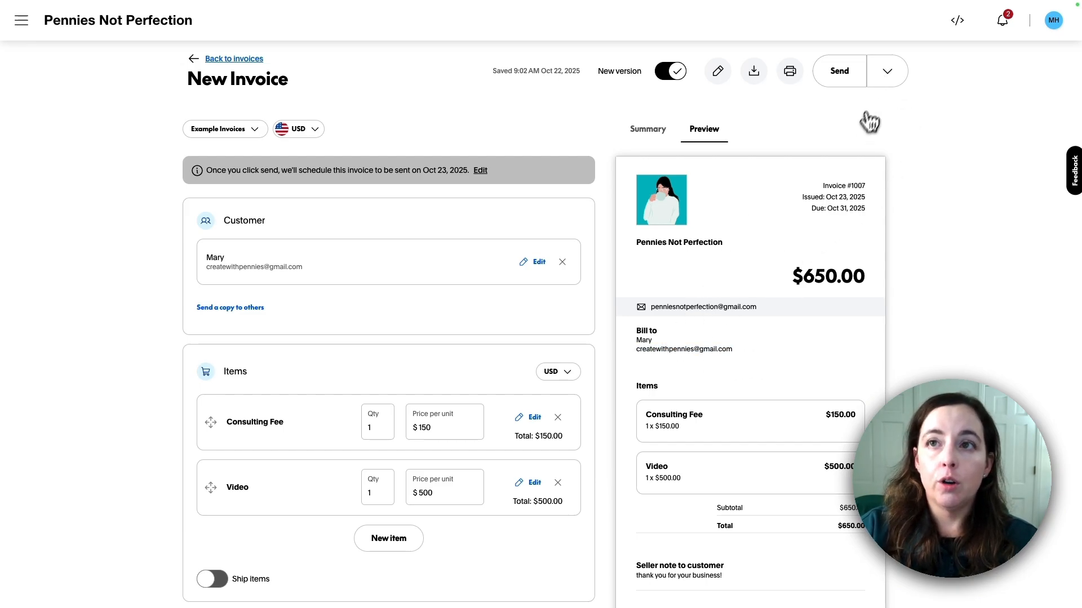
click(863, 122)
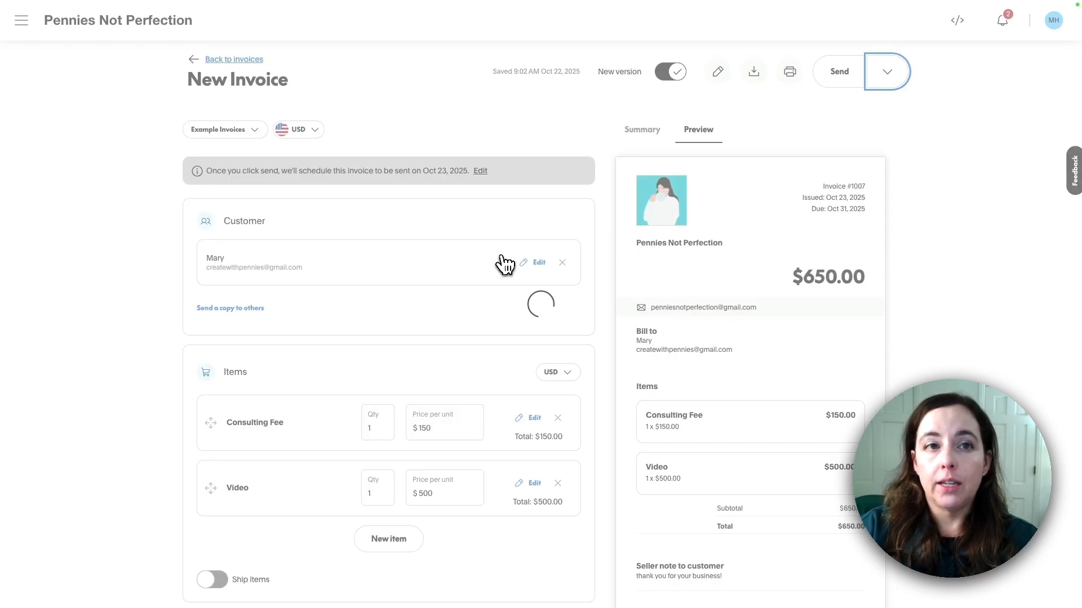
Copy the invoice link, then reopen invoice 1007 from the invoice list
double_click(515, 189)
key(super+c)
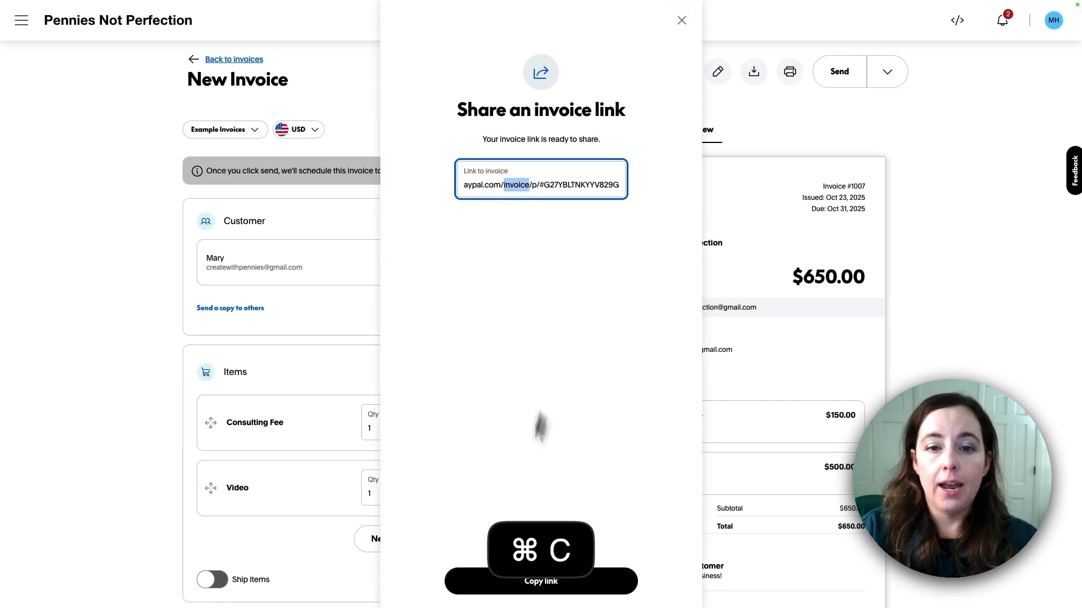
click(540, 584)
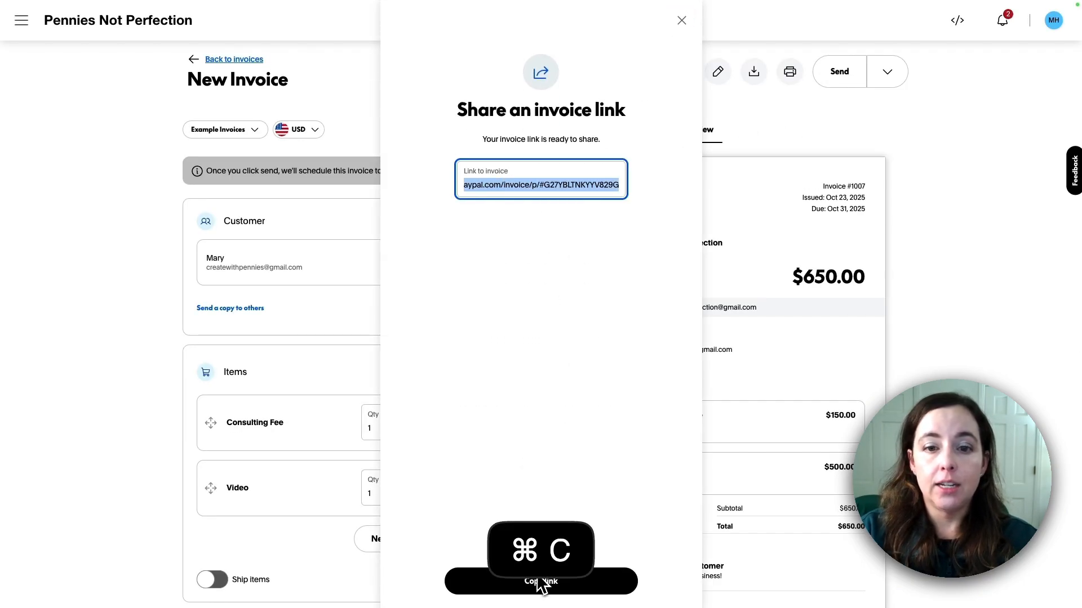
click(572, 580)
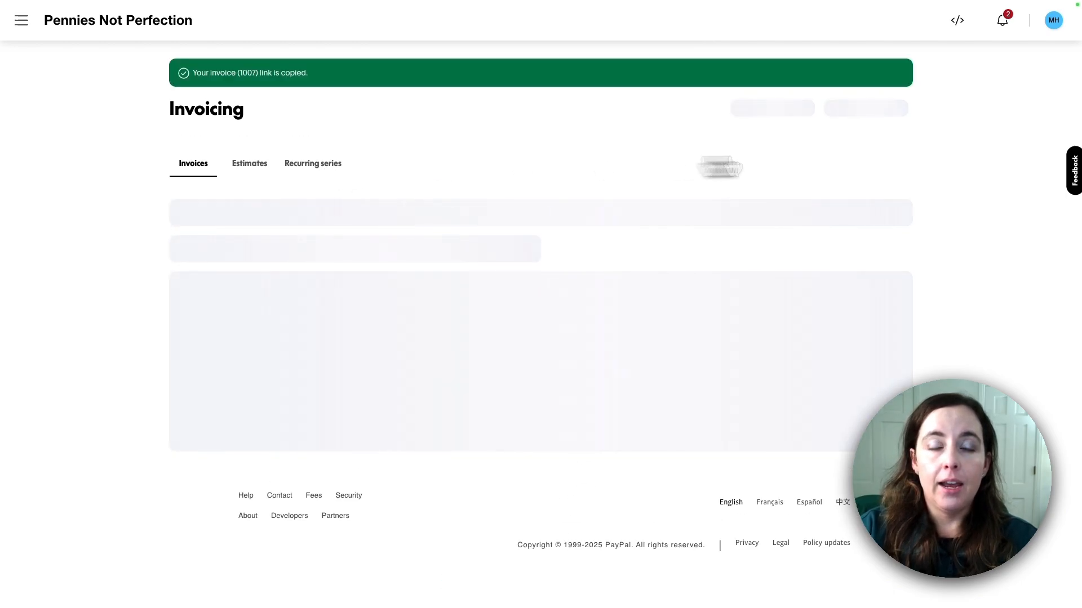
click(696, 313)
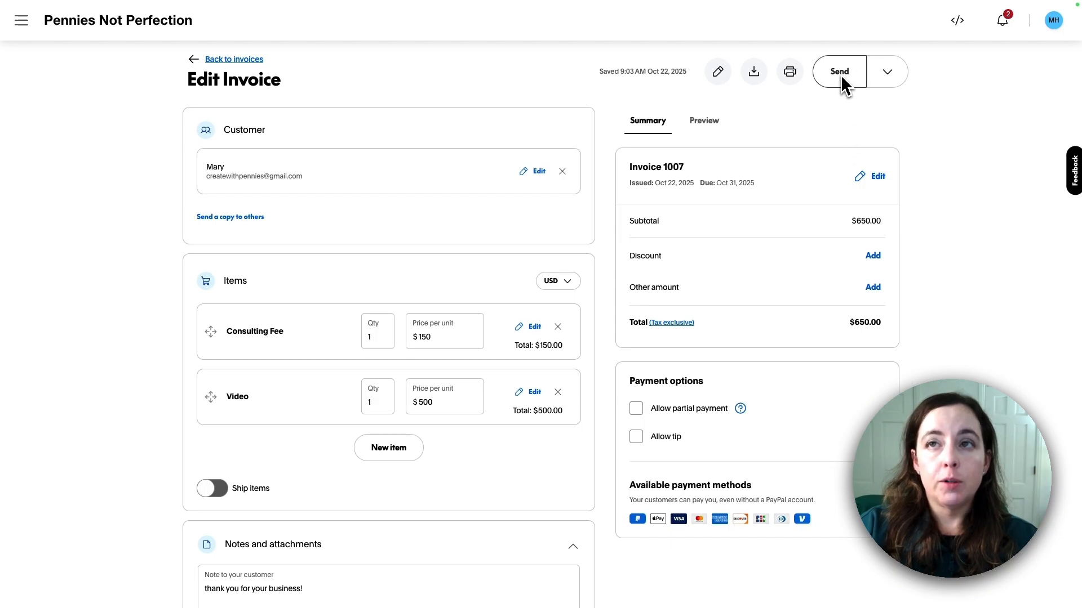
Send invoice 1007 for $650.00 USD and dismiss the confirmation
click(840, 75)
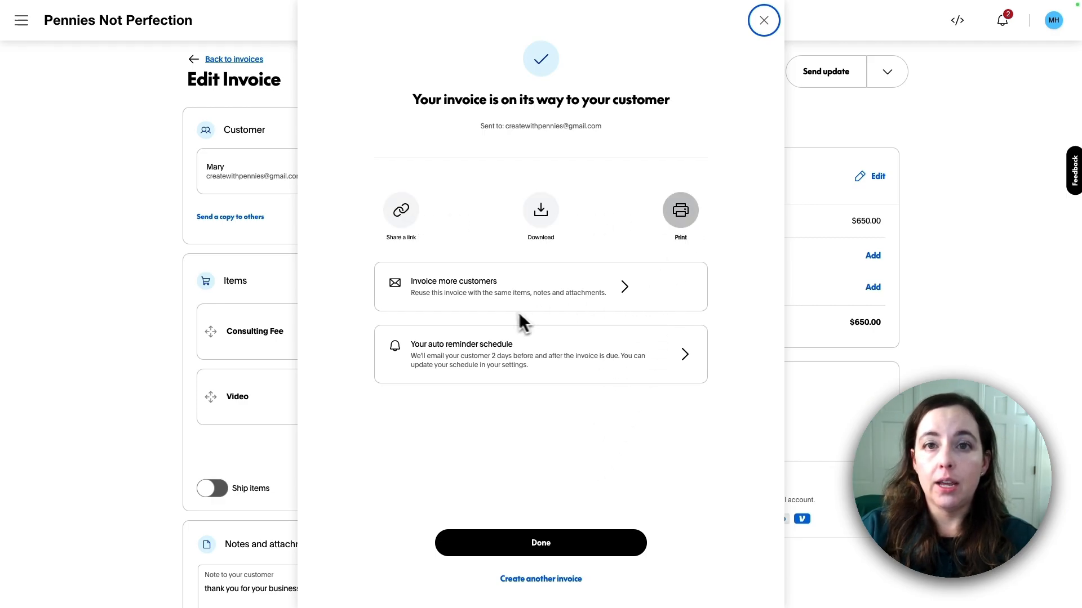
click(628, 556)
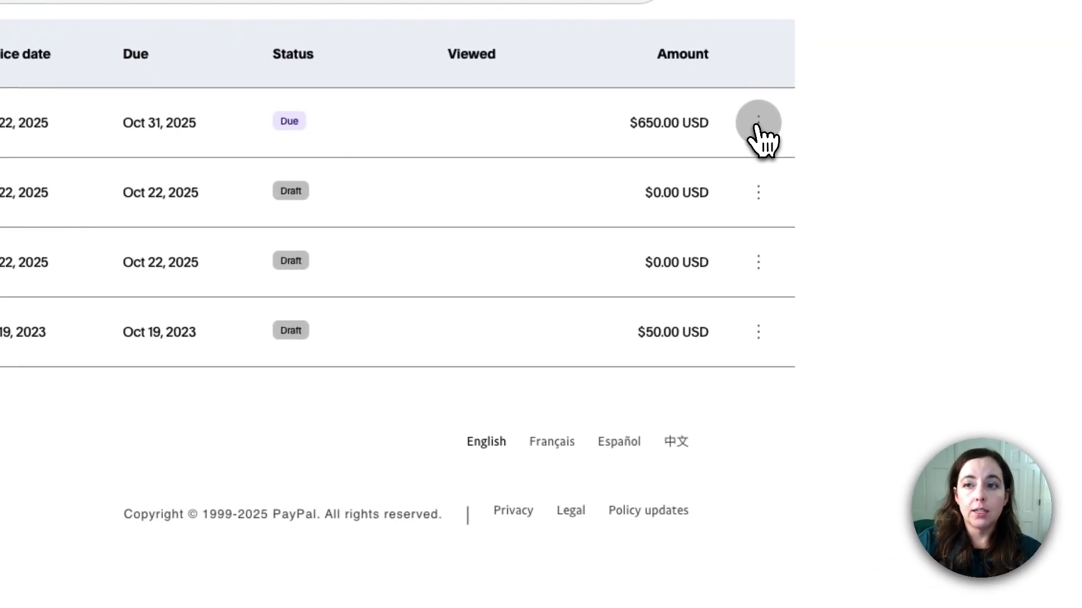
Choose Cancel invoice from the actions menu of invoice 1007's row
click(759, 123)
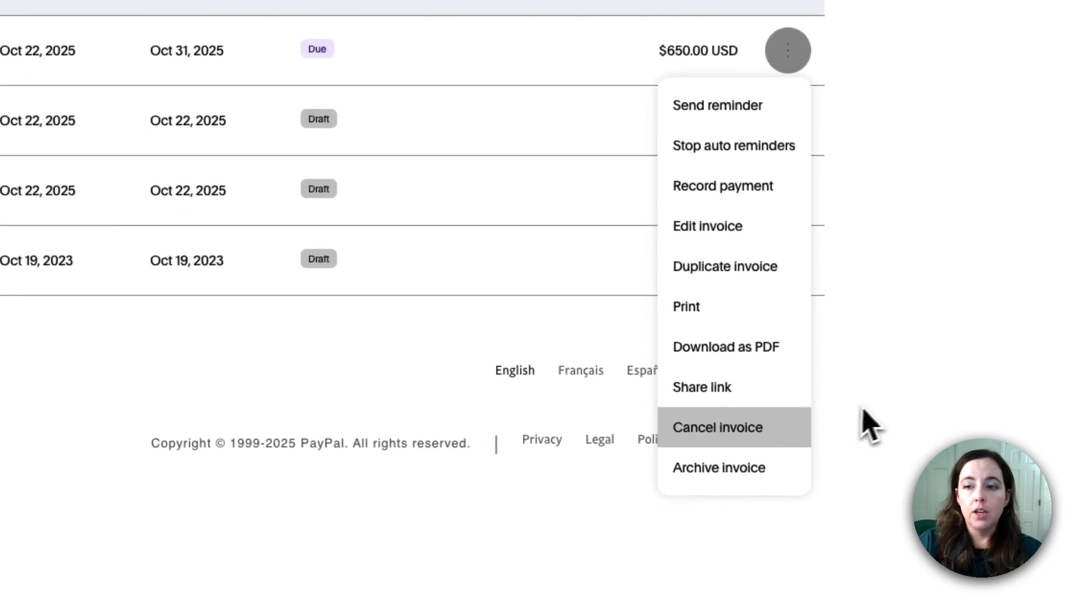
click(732, 427)
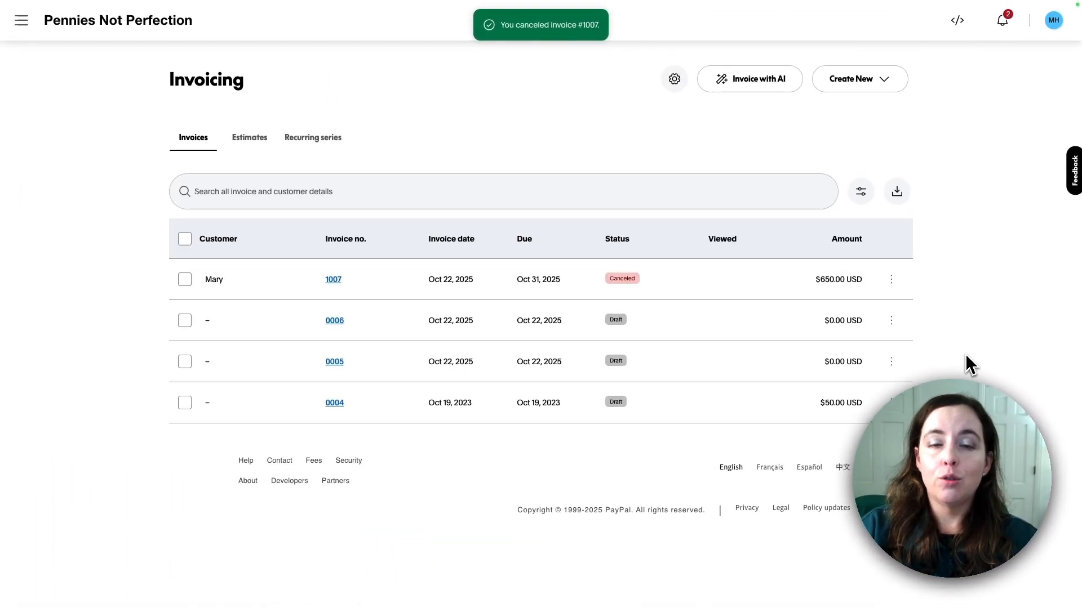